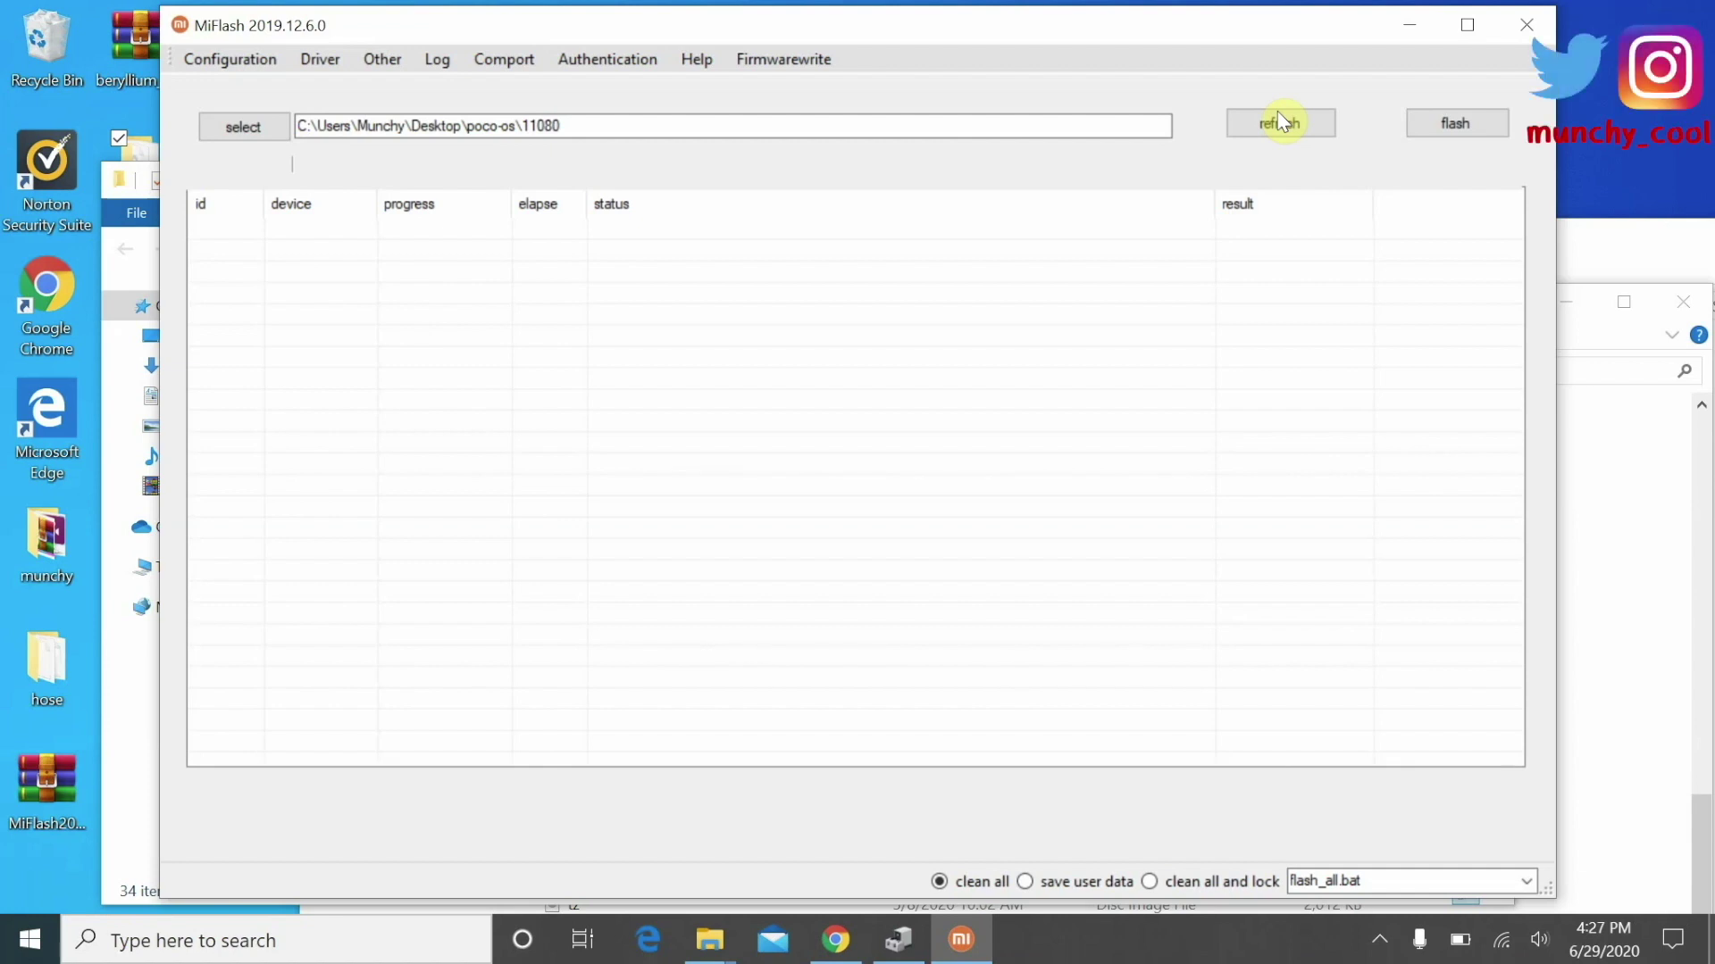
Step: Try to flash the 11080 ROM to the COM3 device, logging in with the Xiaomi account, and close MiFlash
click(1280, 120)
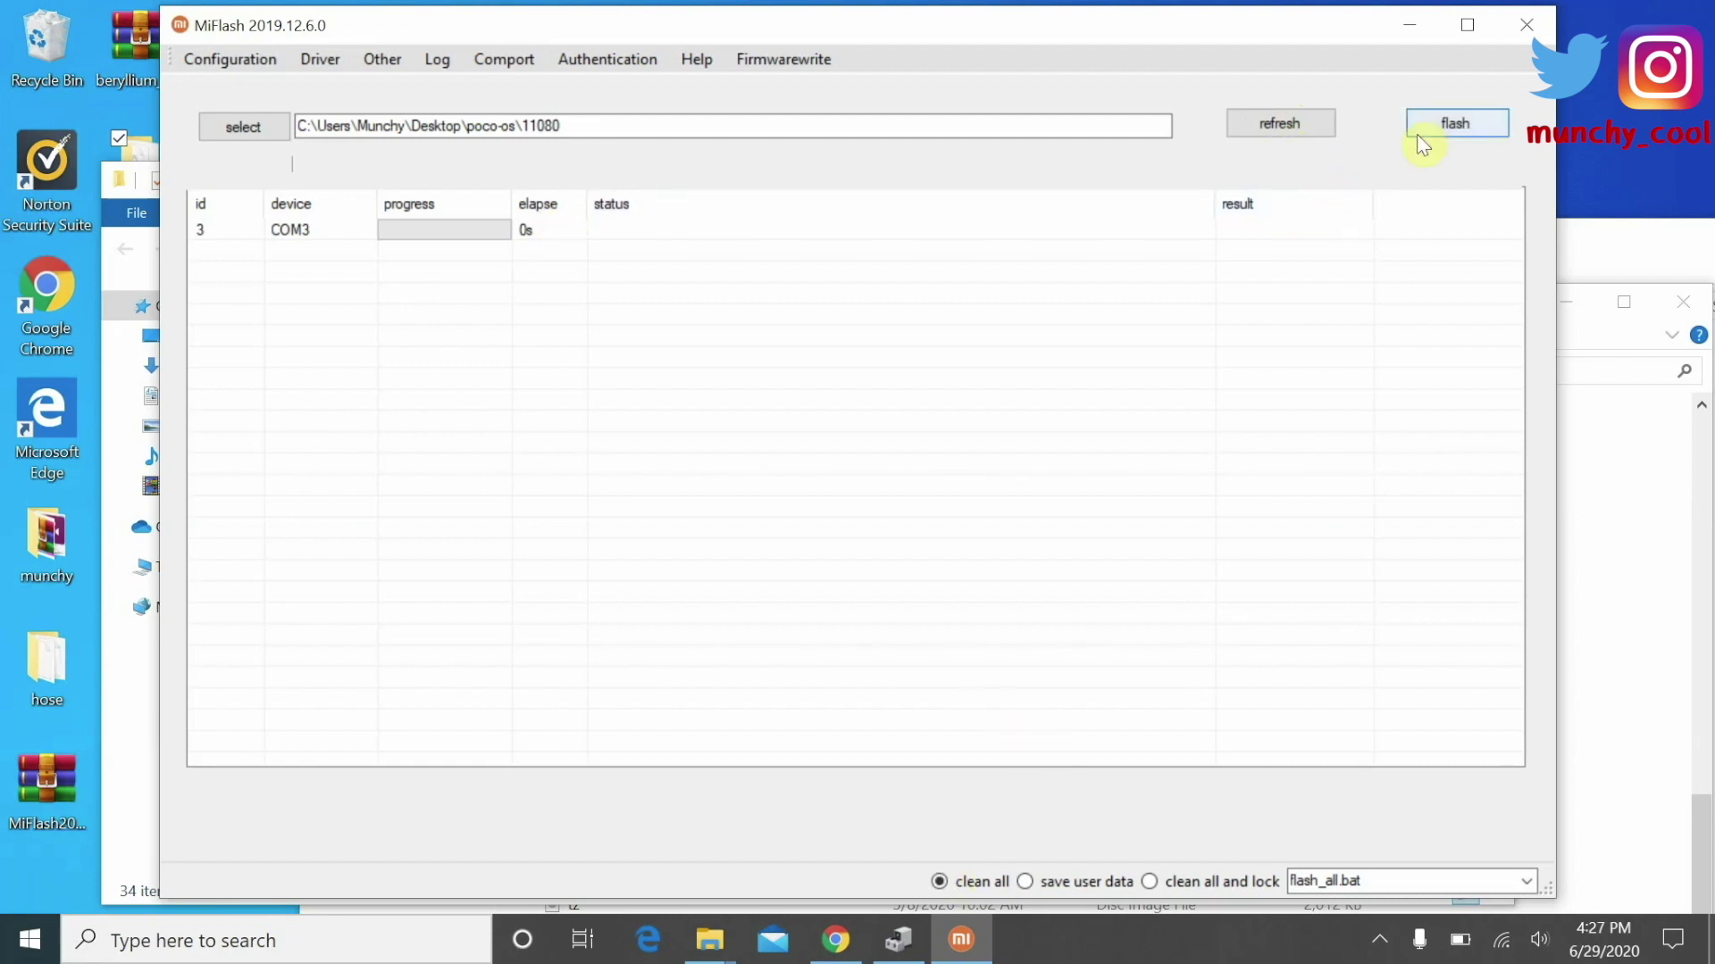
click(1446, 122)
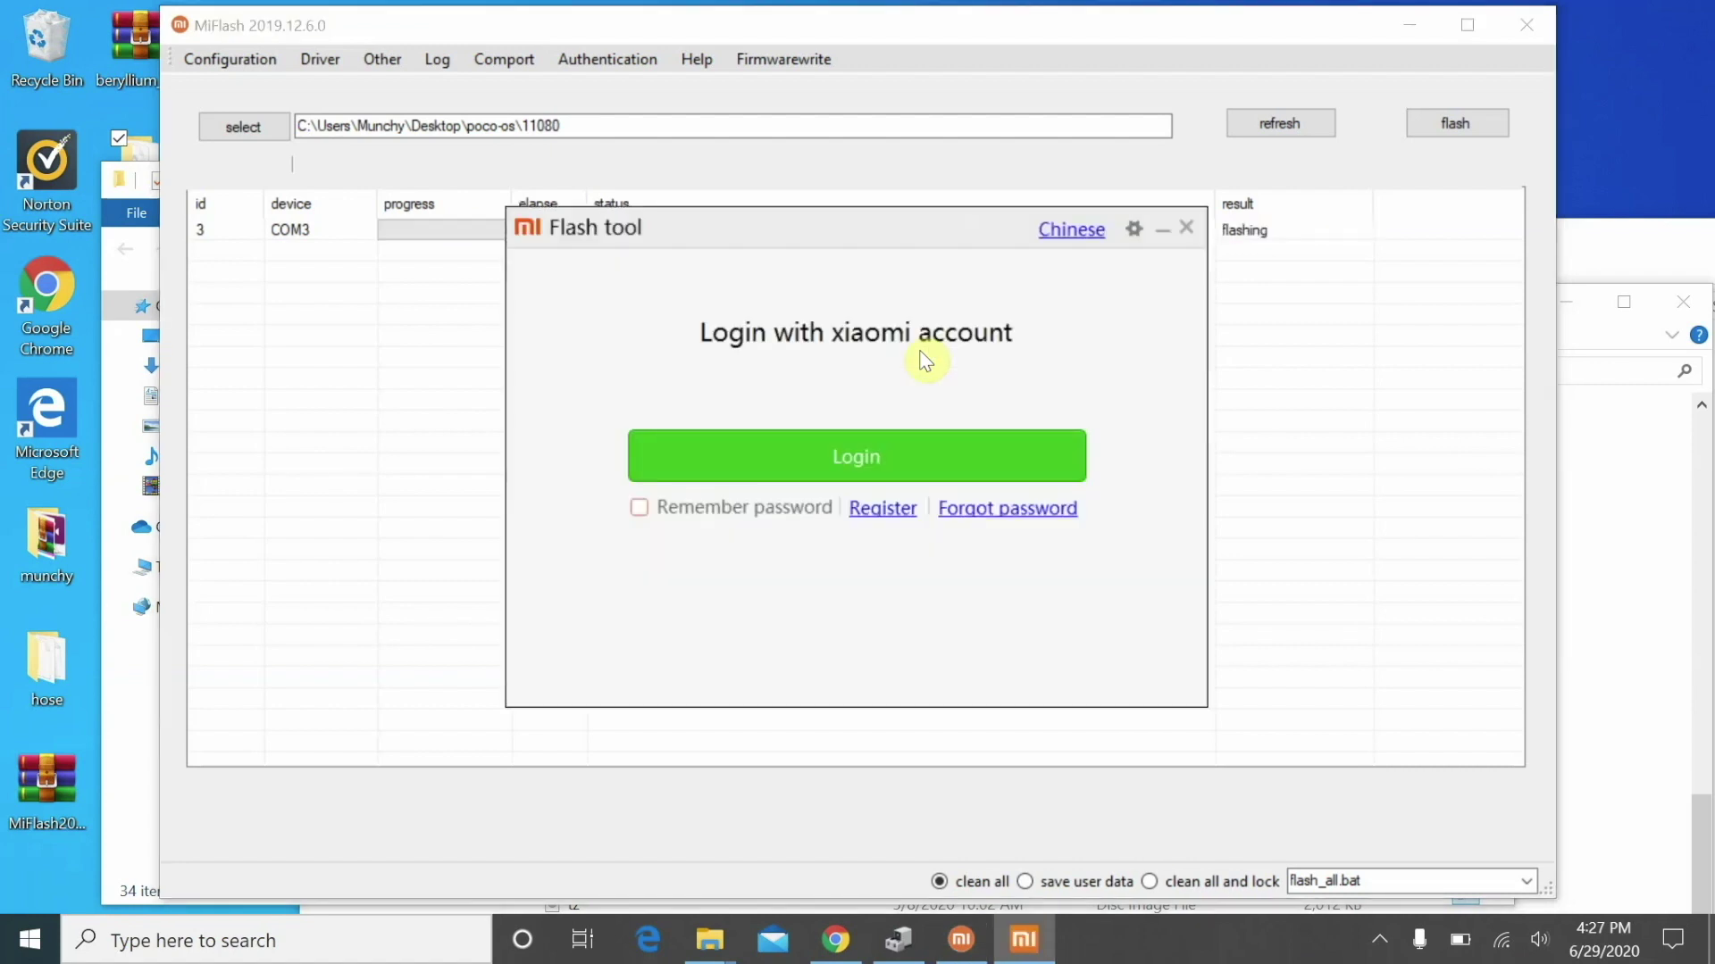
click(850, 457)
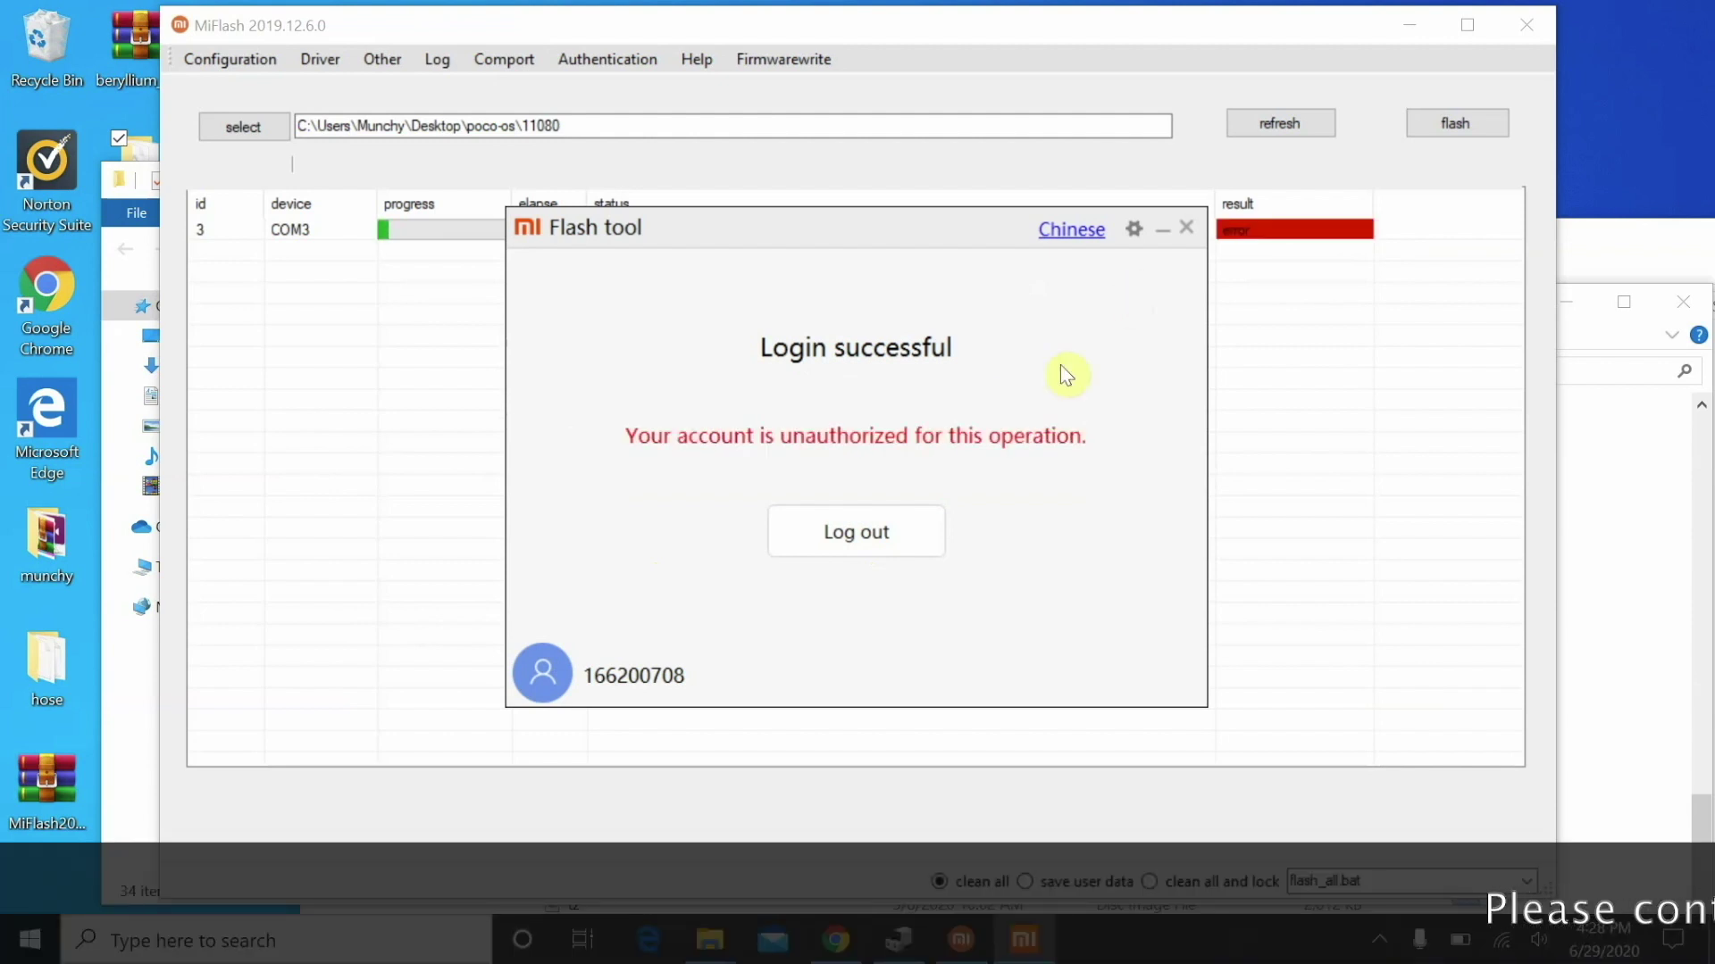
click(1183, 229)
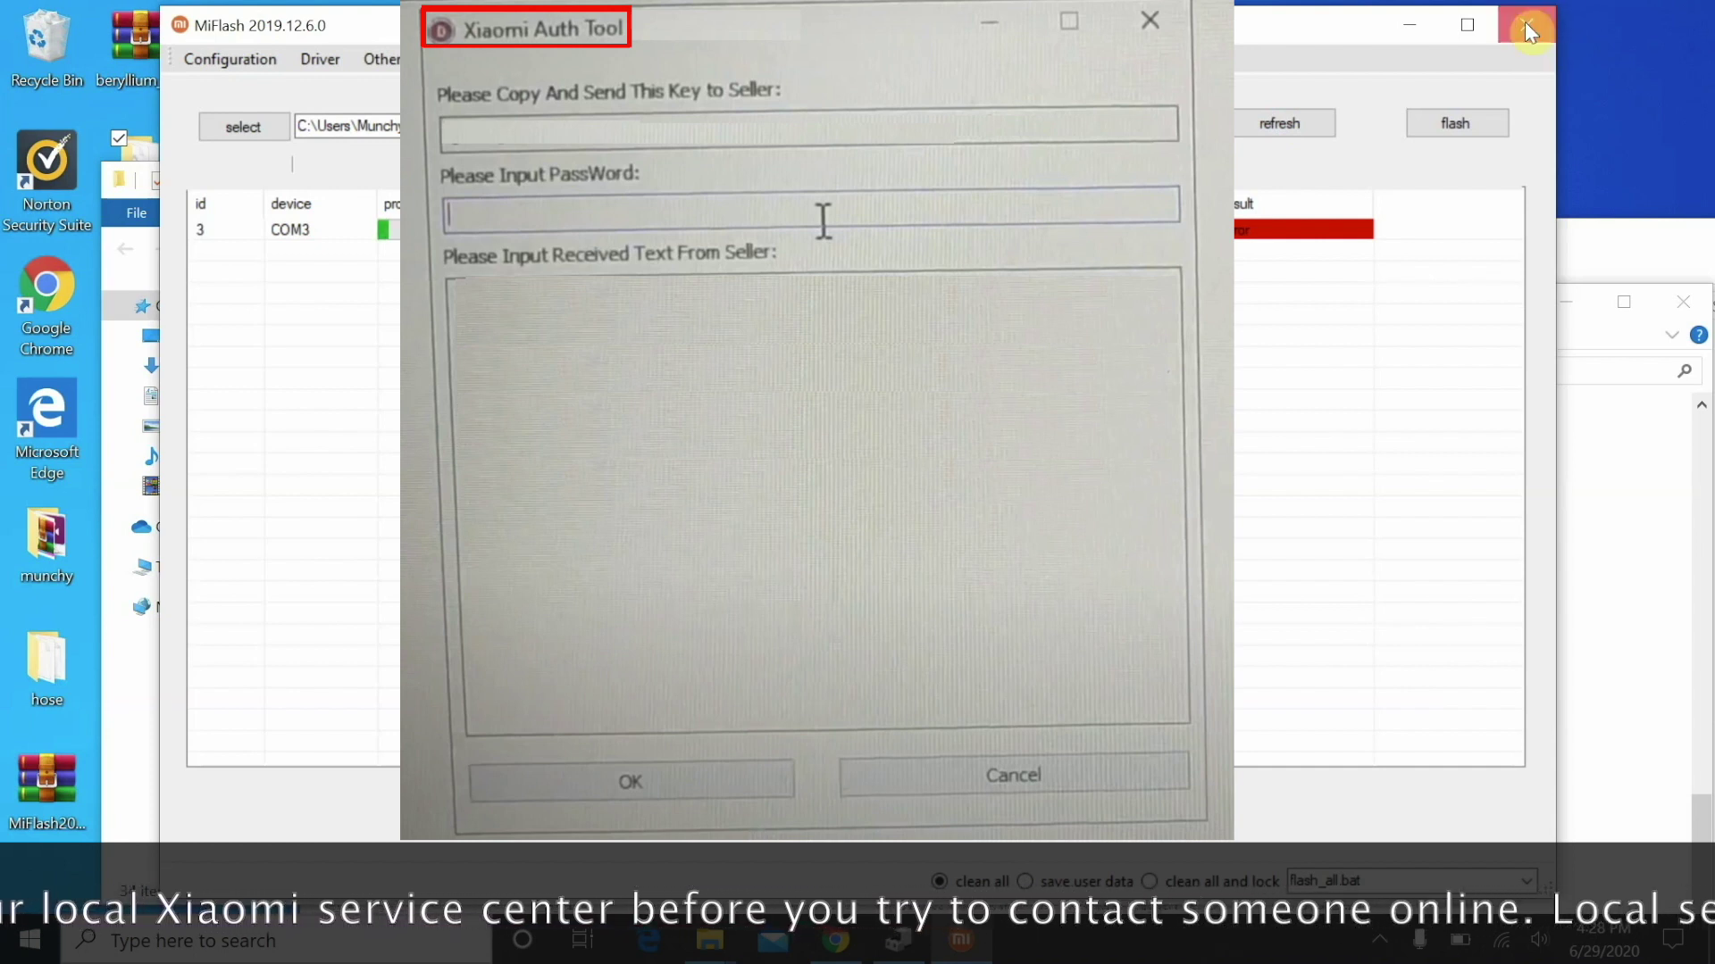
click(1524, 22)
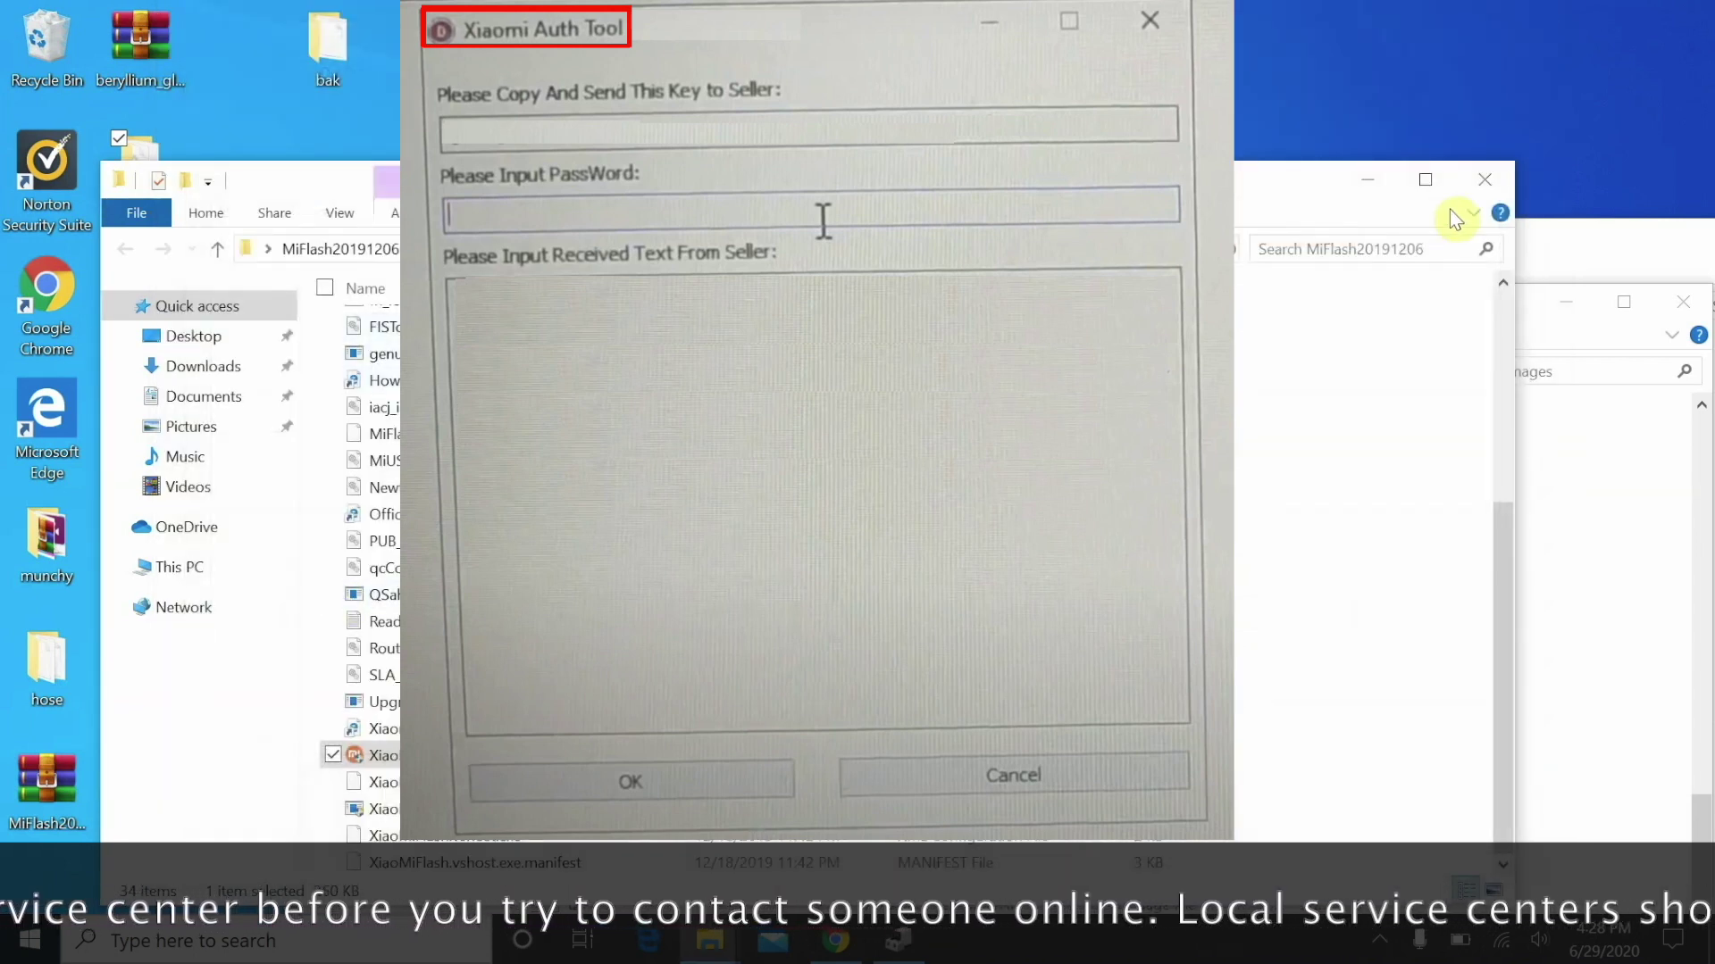
Step: Copy prog_ufs_firehose_sdm845_Mi8_Pocco.elf from the hose folder into the images folder of poco-os\11080
click(1603, 250)
click(924, 412)
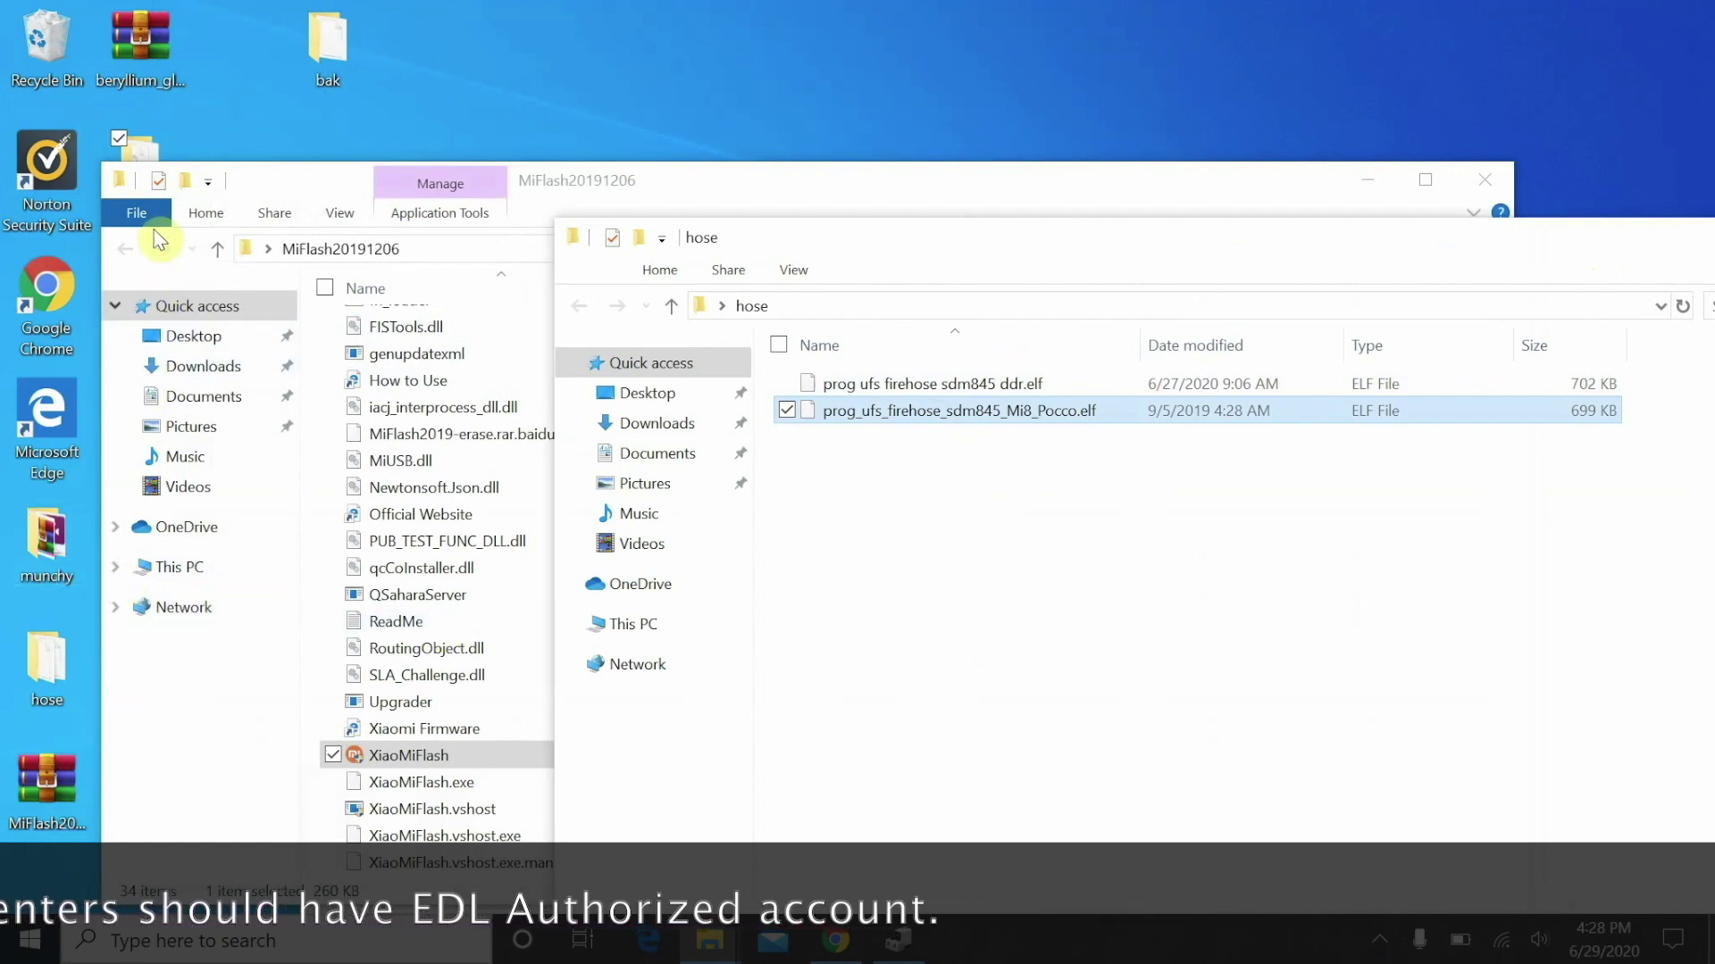
drag(295, 198, 341, 394)
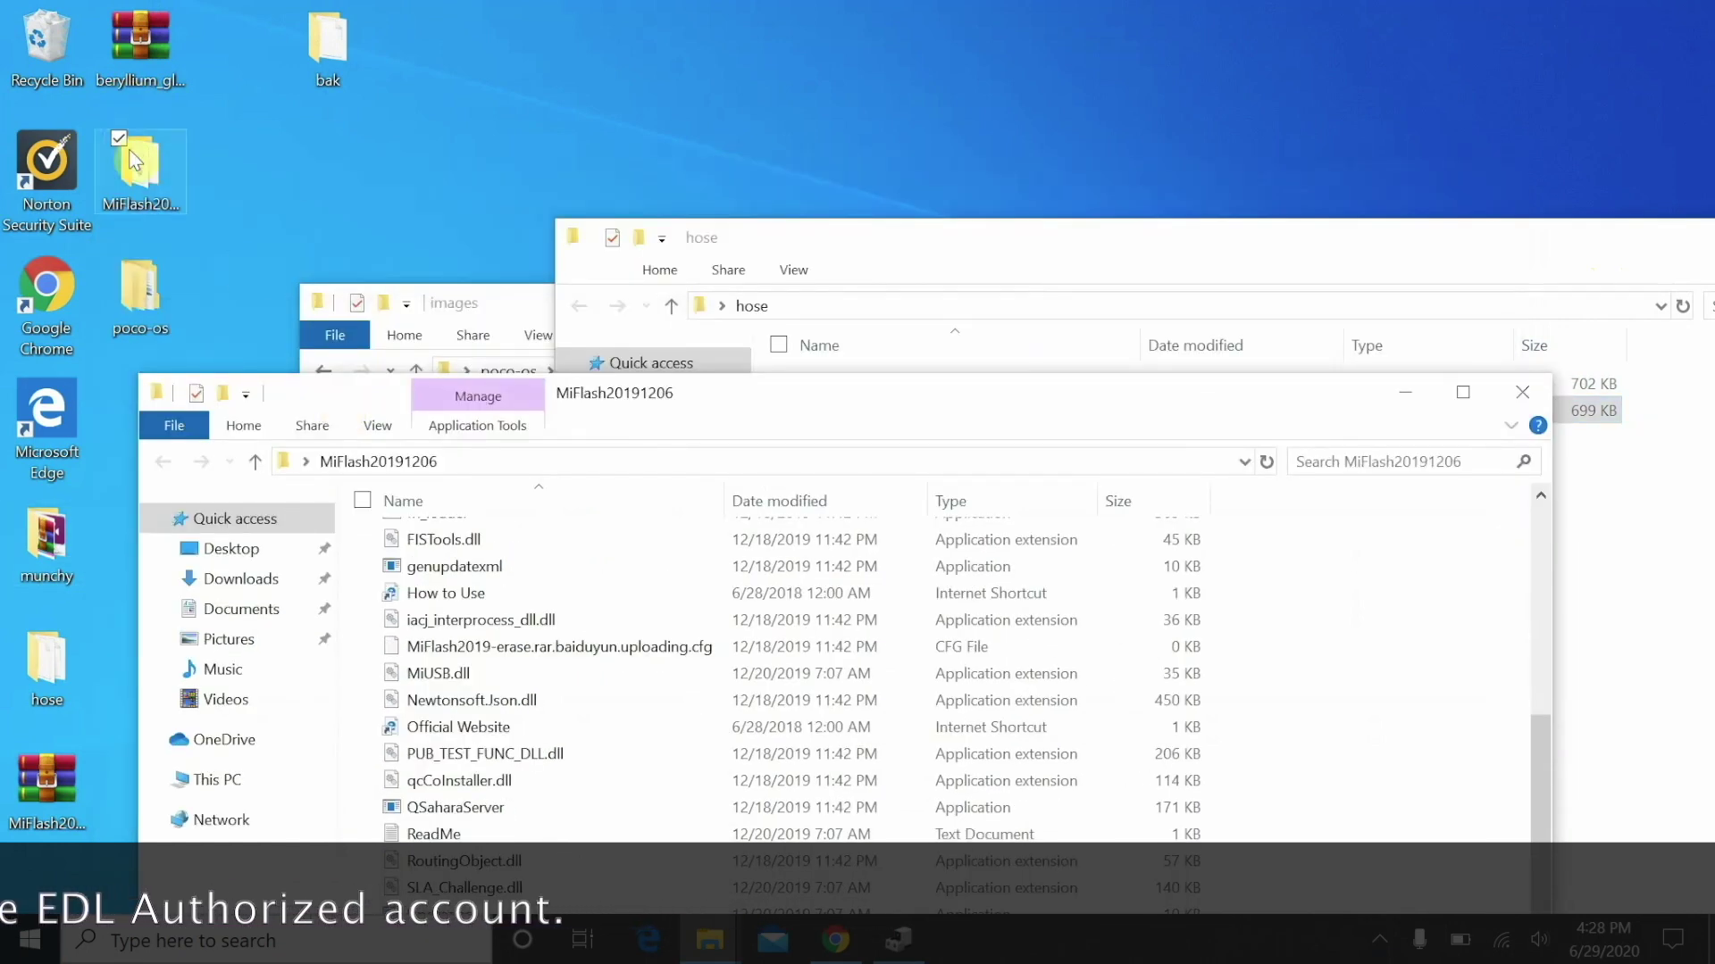
click(146, 293)
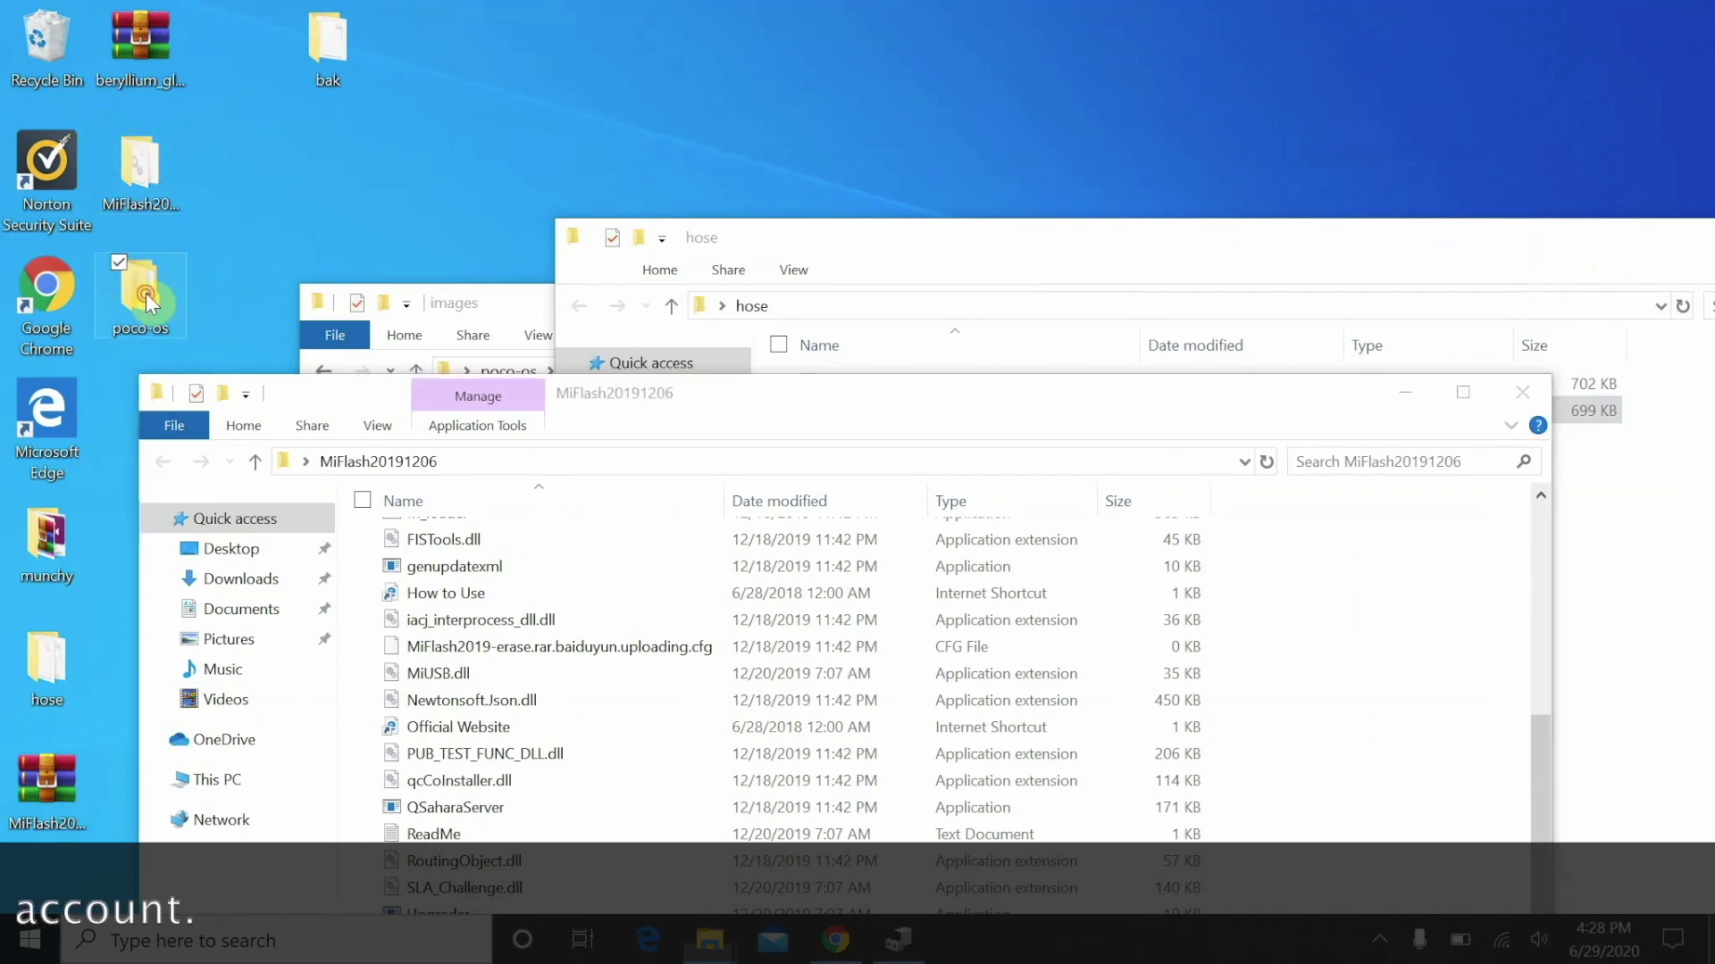
double_click(147, 292)
click(458, 163)
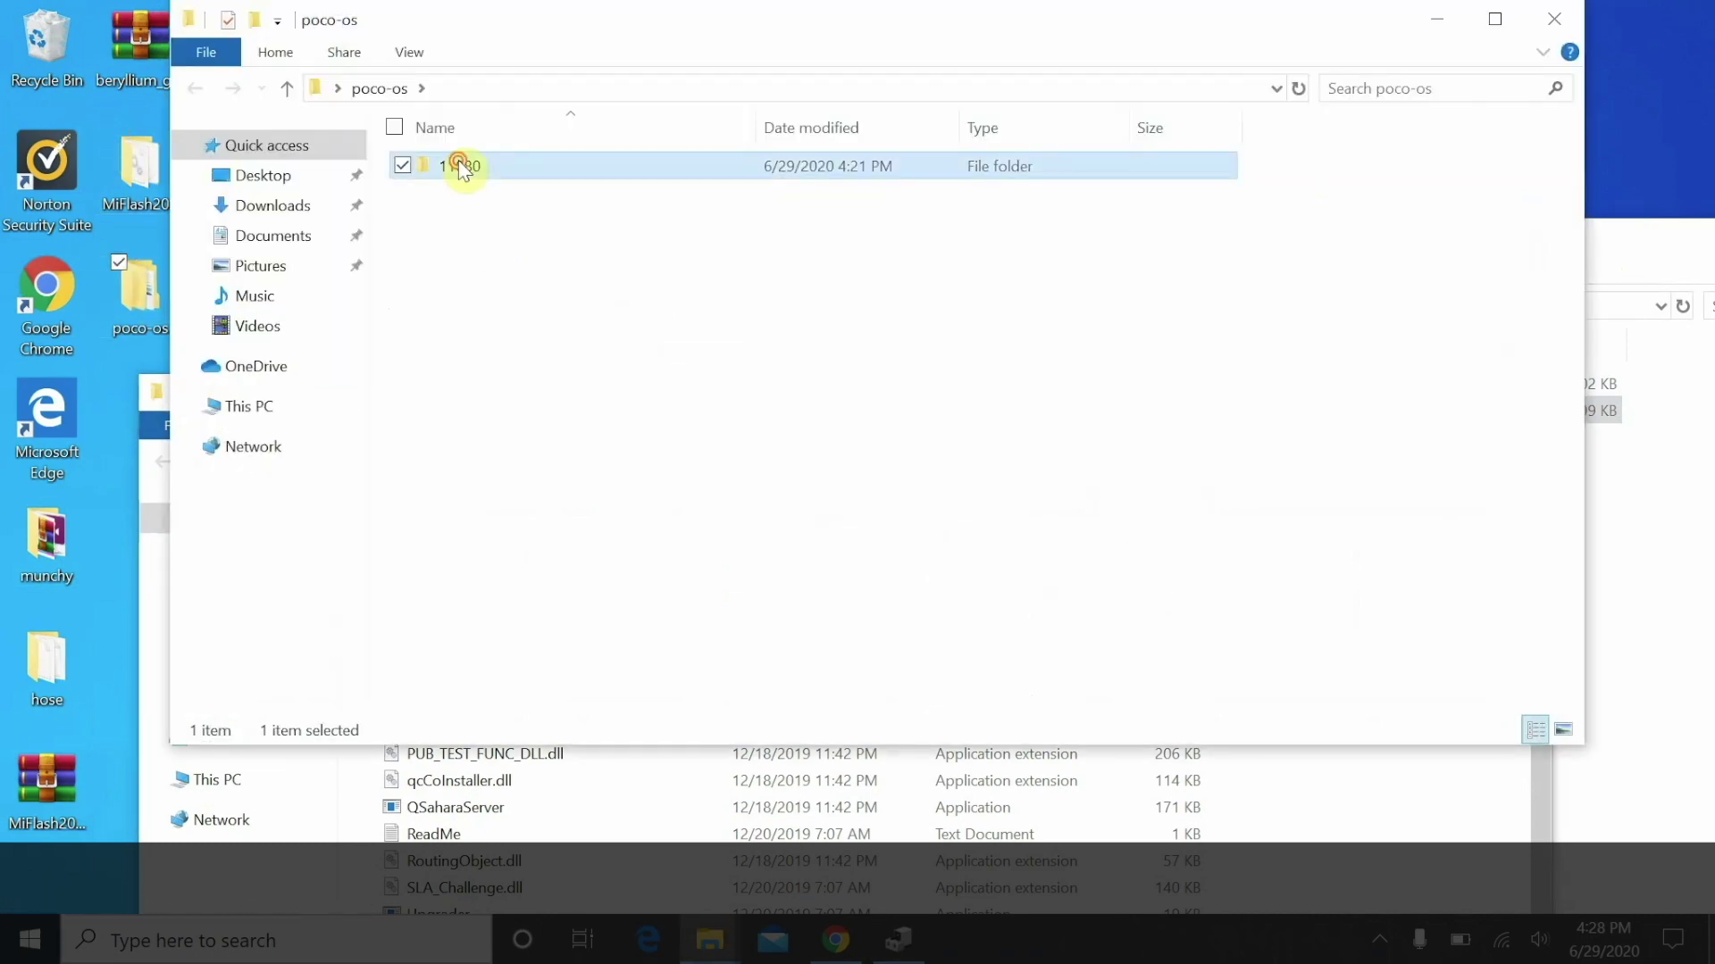
double_click(459, 162)
double_click(463, 166)
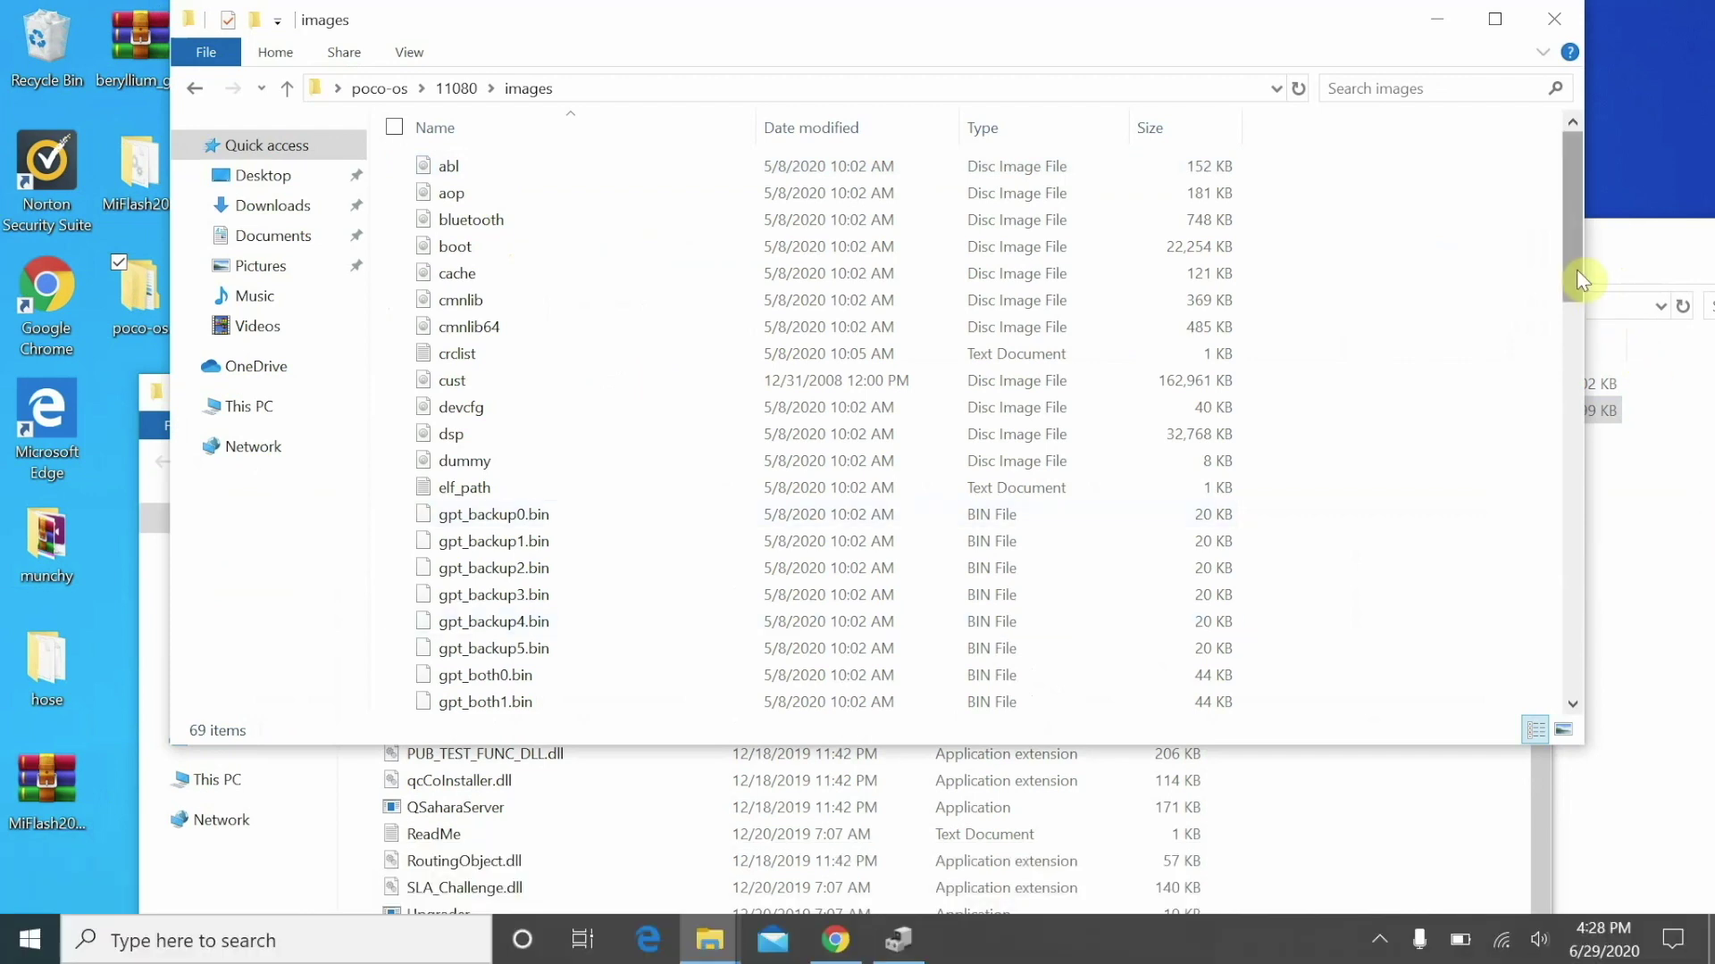
drag(1577, 270, 1561, 607)
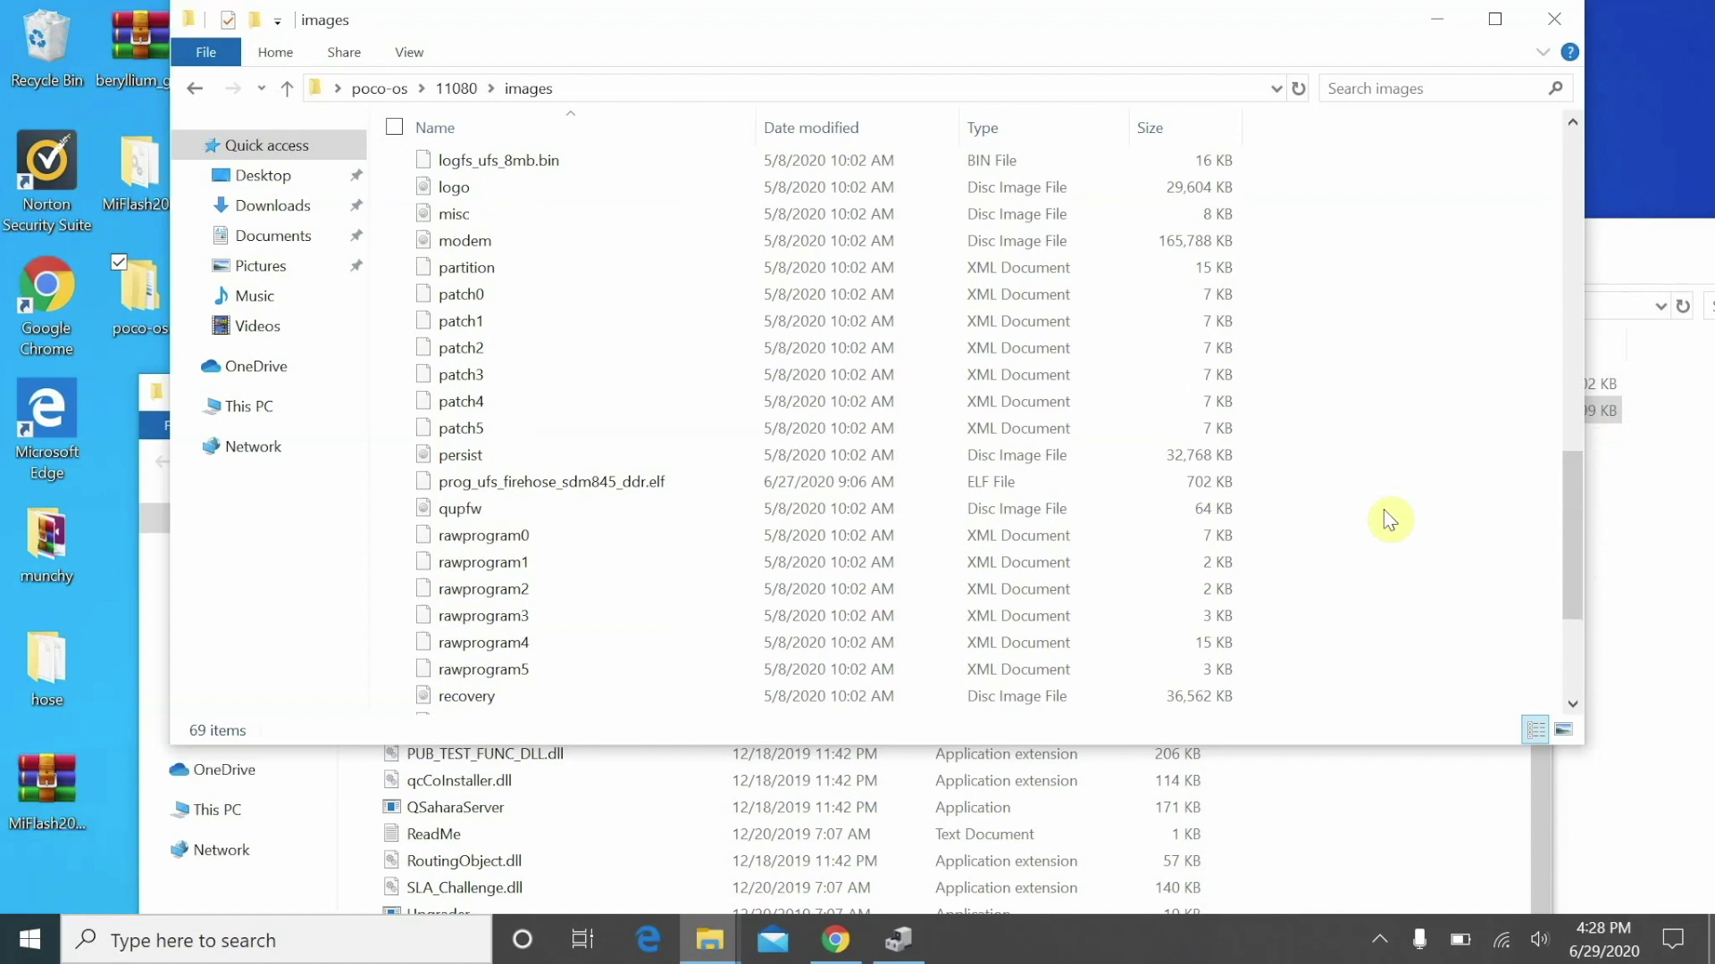
key(ctrl+v)
Step: Copy the file name of prog_ufs_firehose_sdm845_ddr.elf in the images folder, leaving the name as it is
click(589, 483)
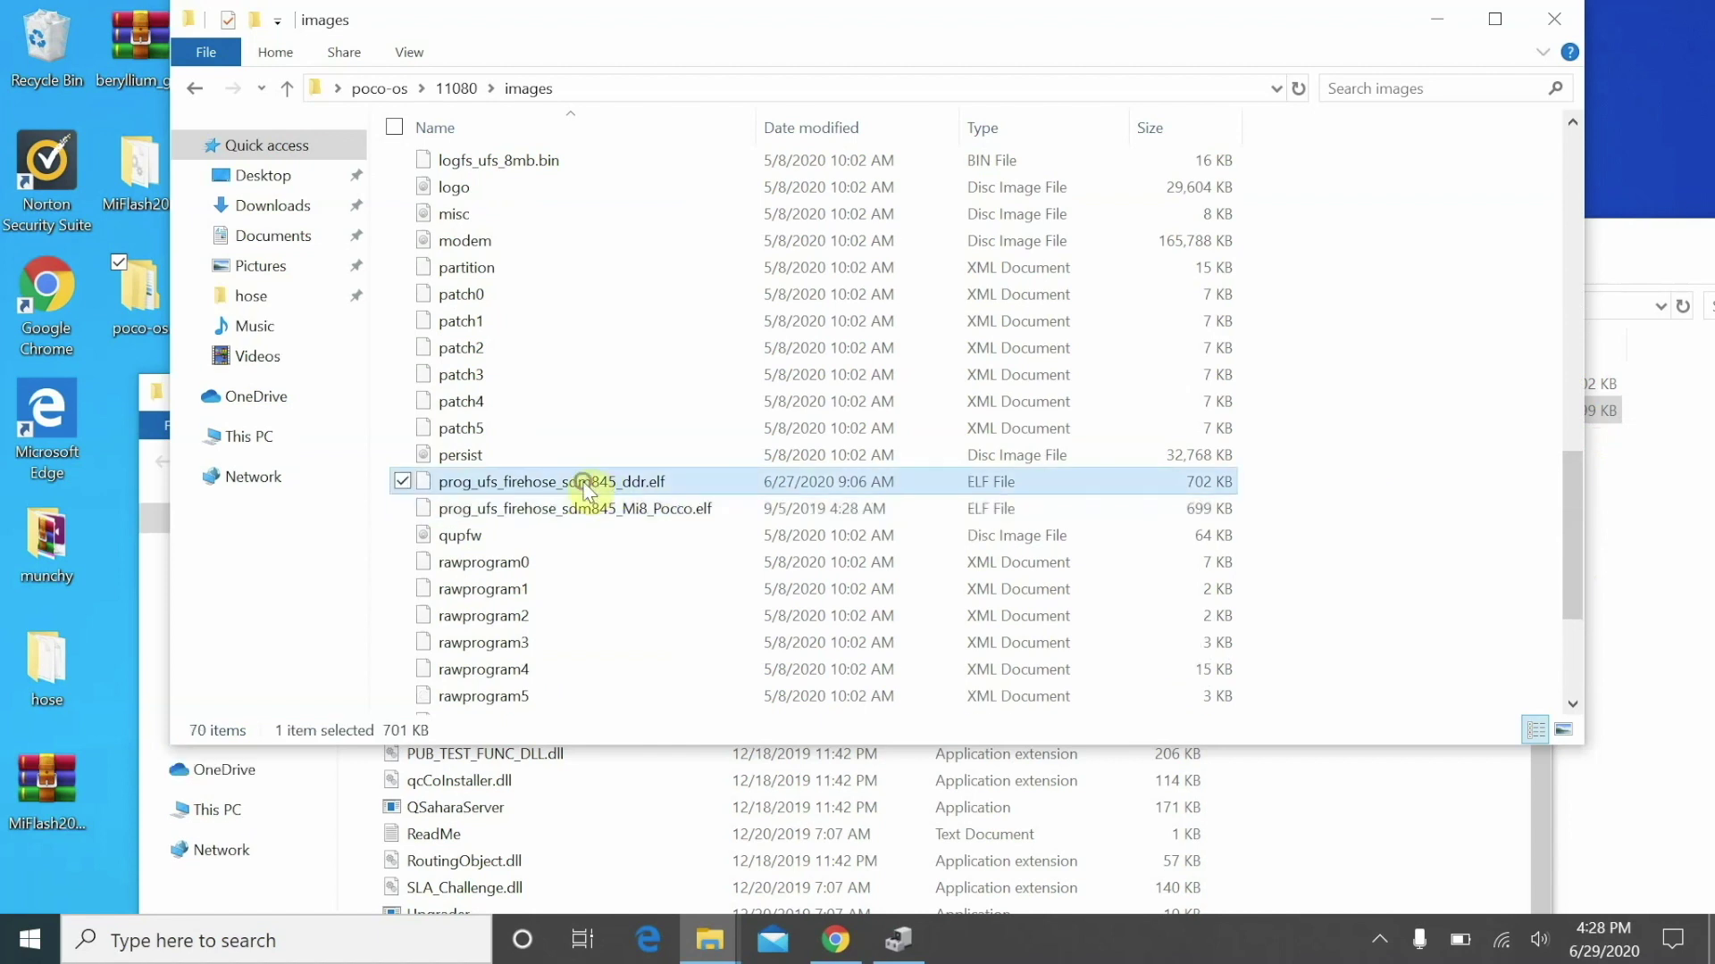
right_click(589, 483)
click(334, 859)
key(ctrl+c)
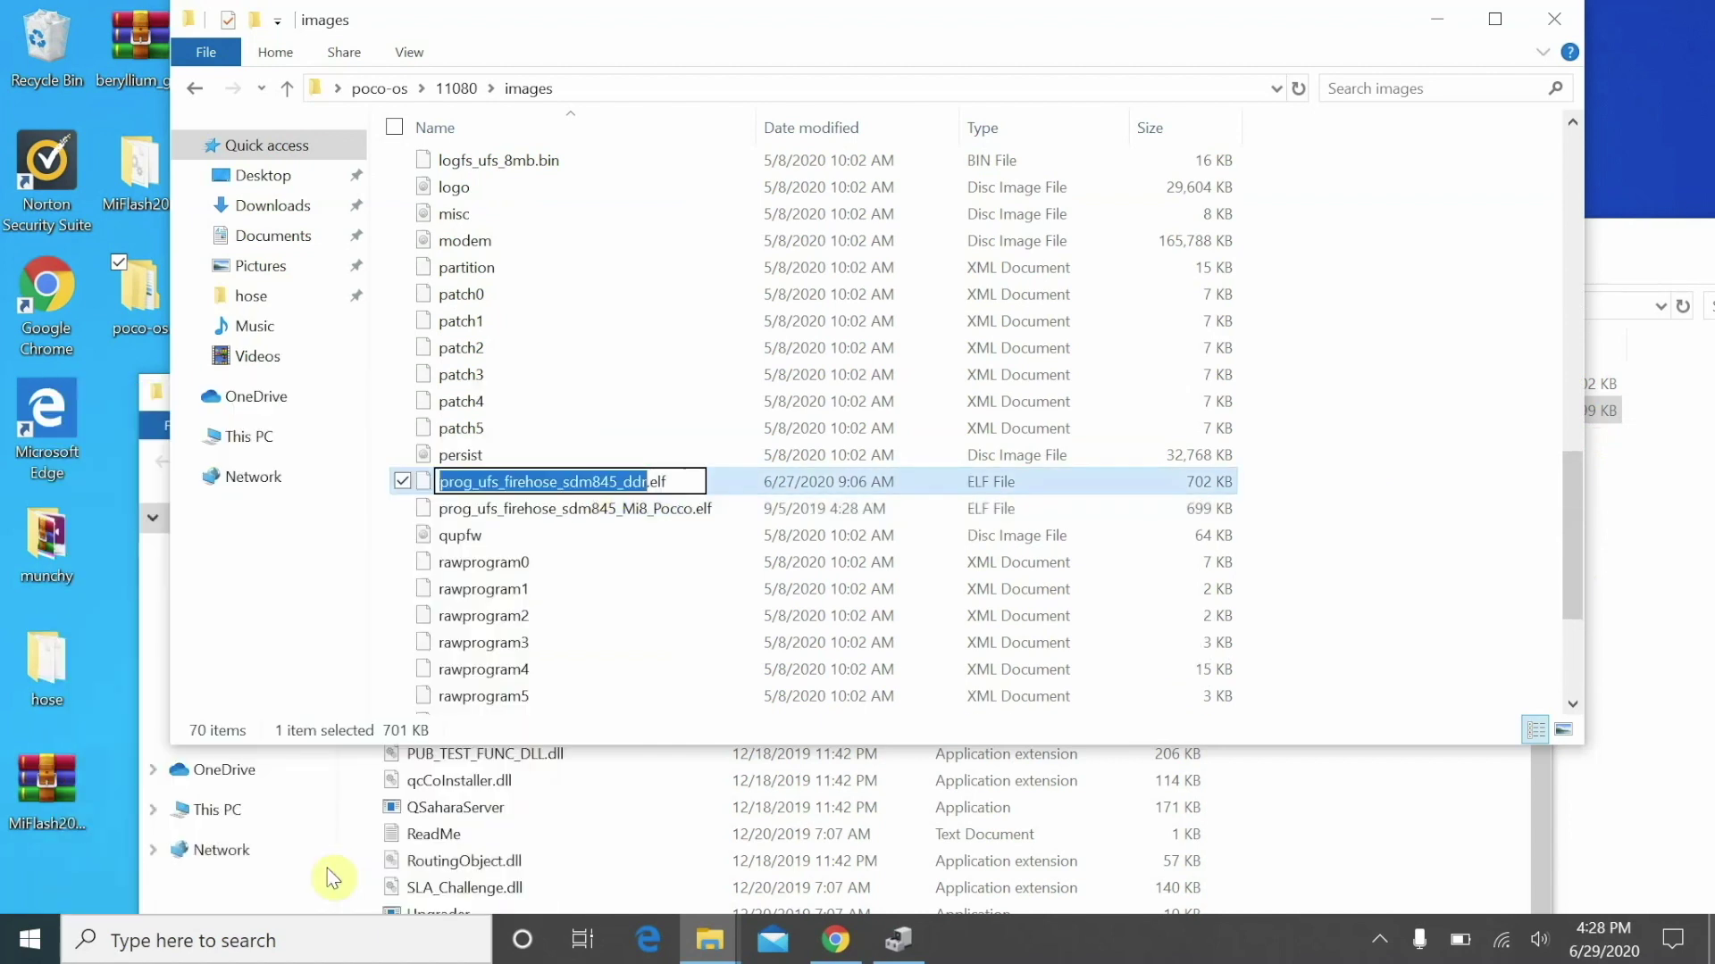
click(645, 404)
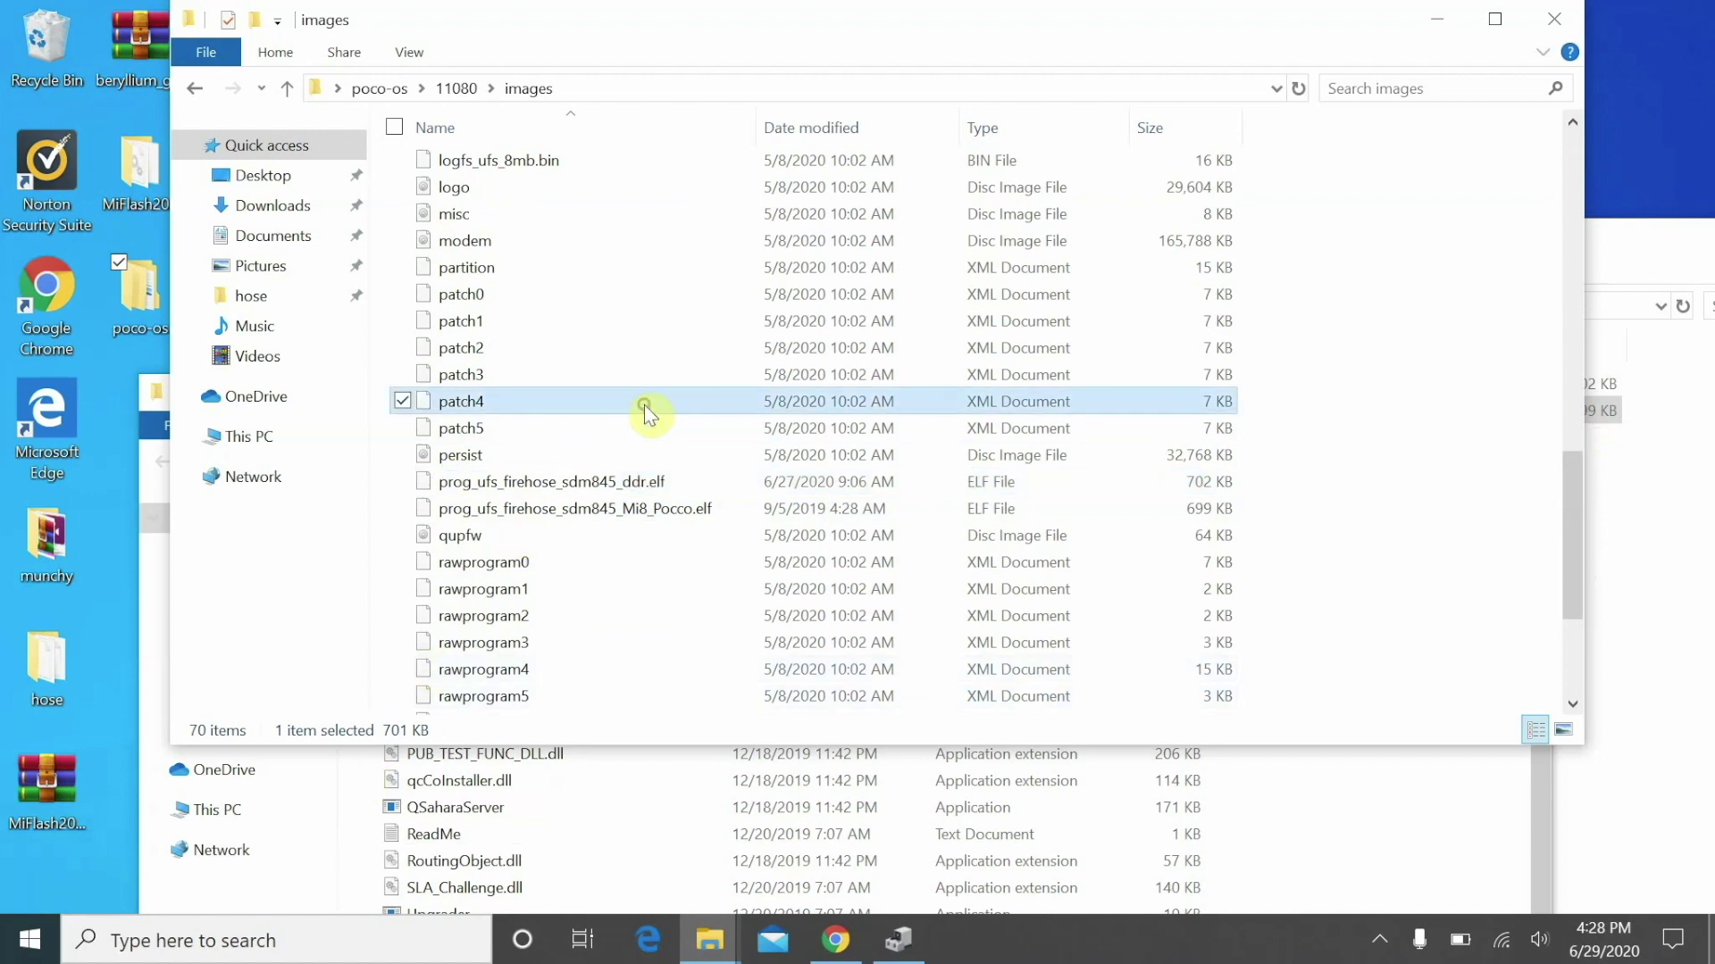
Step: Delete the original prog_ufs_firehose_sdm845_ddr.elf from the images folder
click(570, 487)
right_click(571, 493)
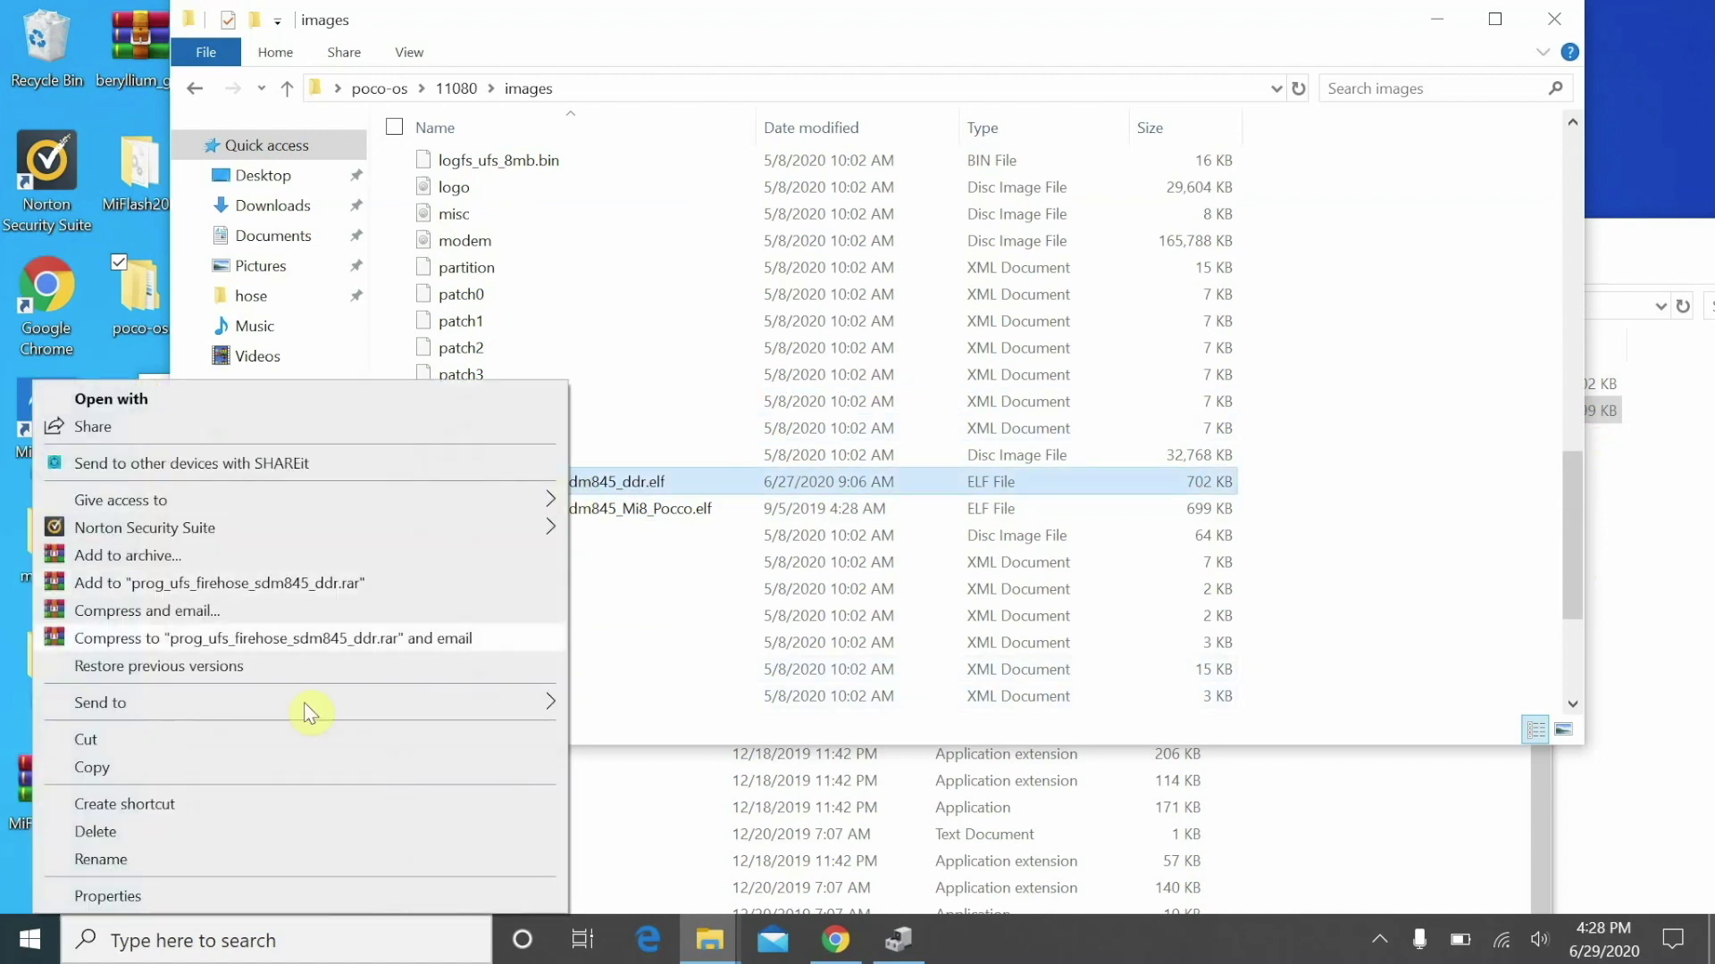
click(252, 835)
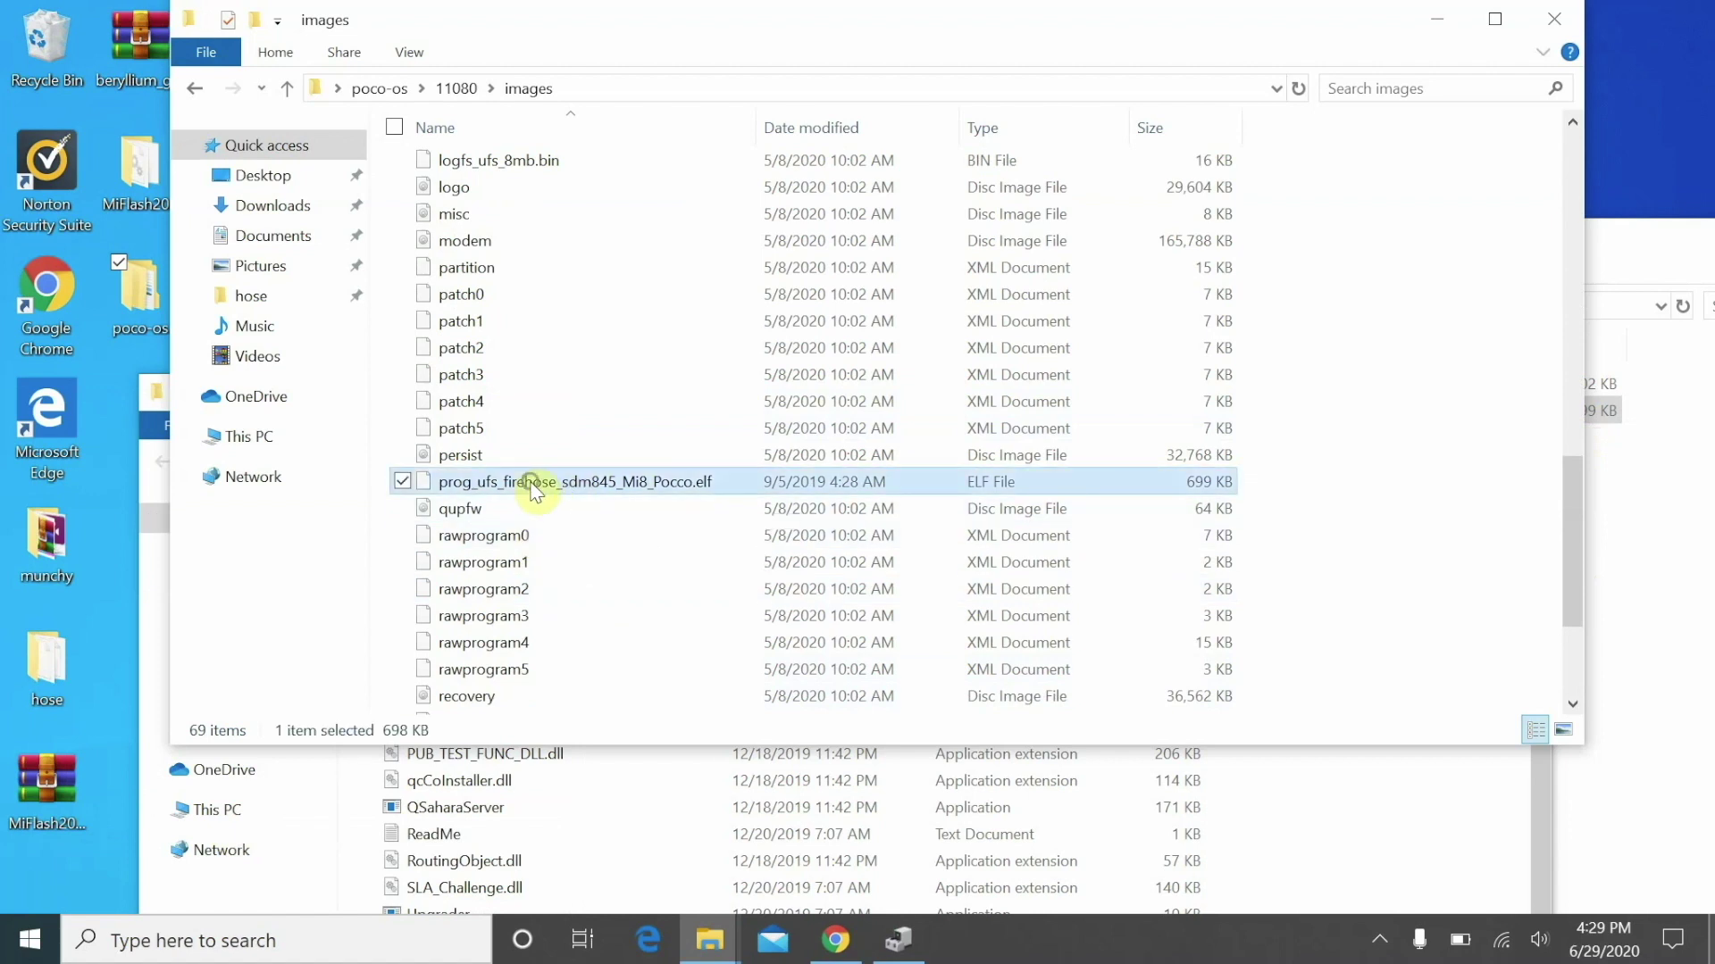
Step: Rename prog_ufs_firehose_sdm845_Mi8_Pocco.elf as prog_ufs_firehose_sdm845_ddr.elf
right_click(532, 487)
click(323, 858)
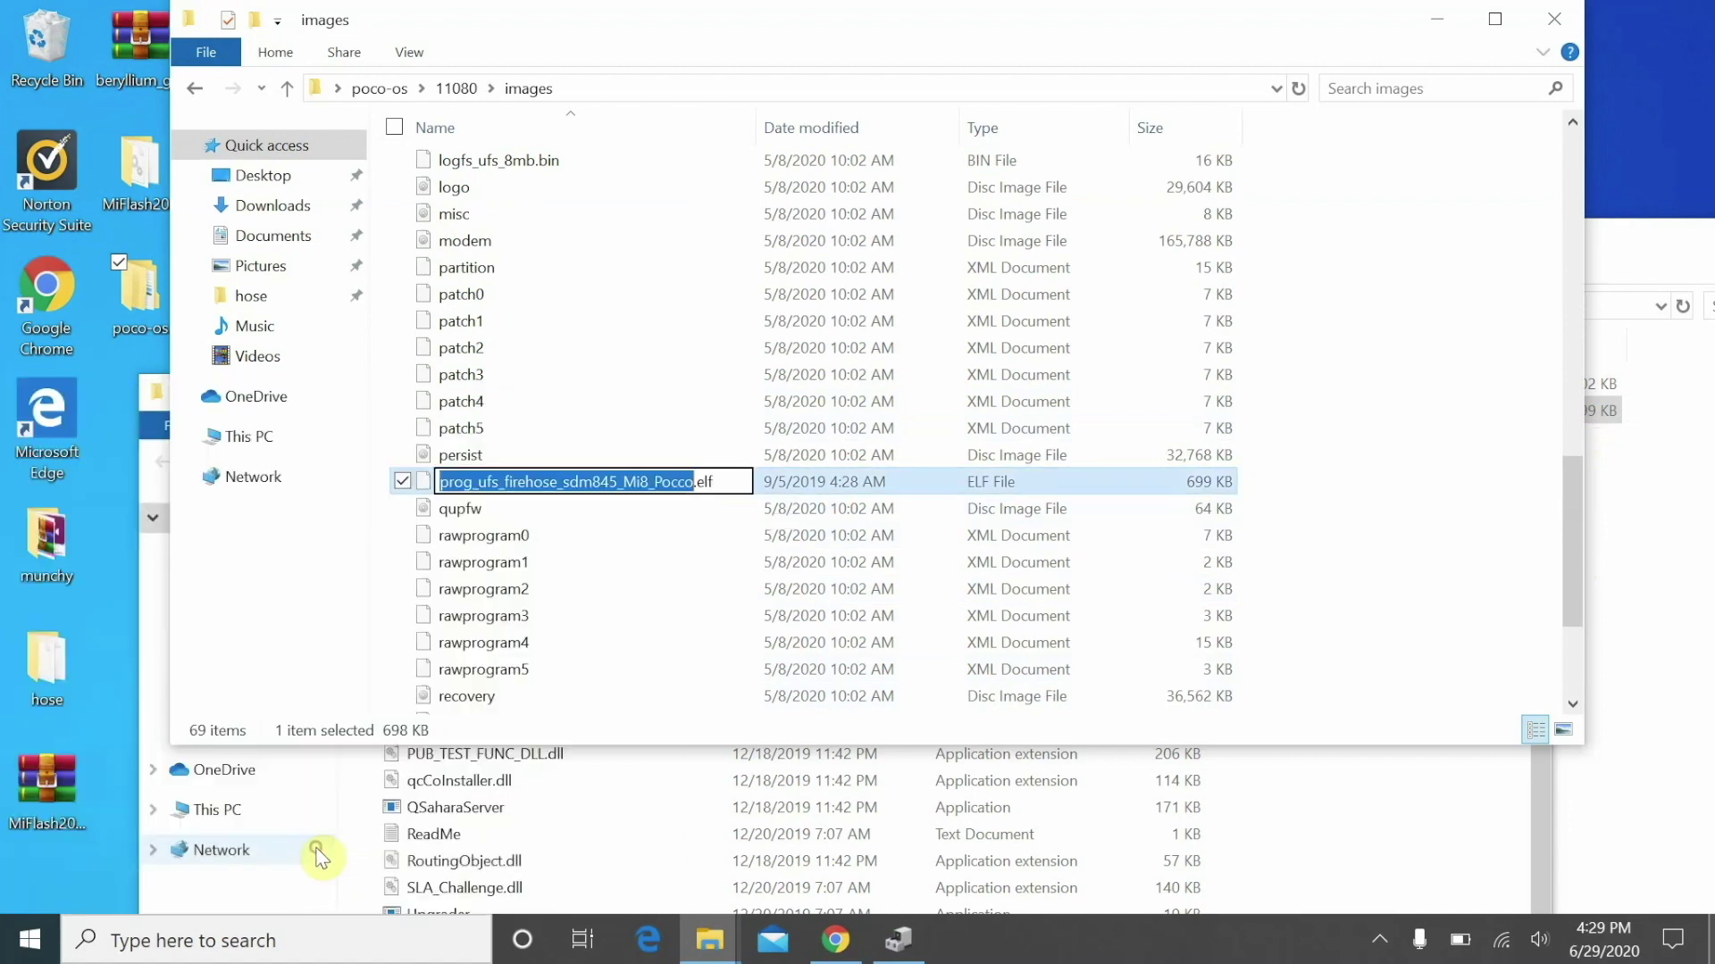
key(ctrl+v)
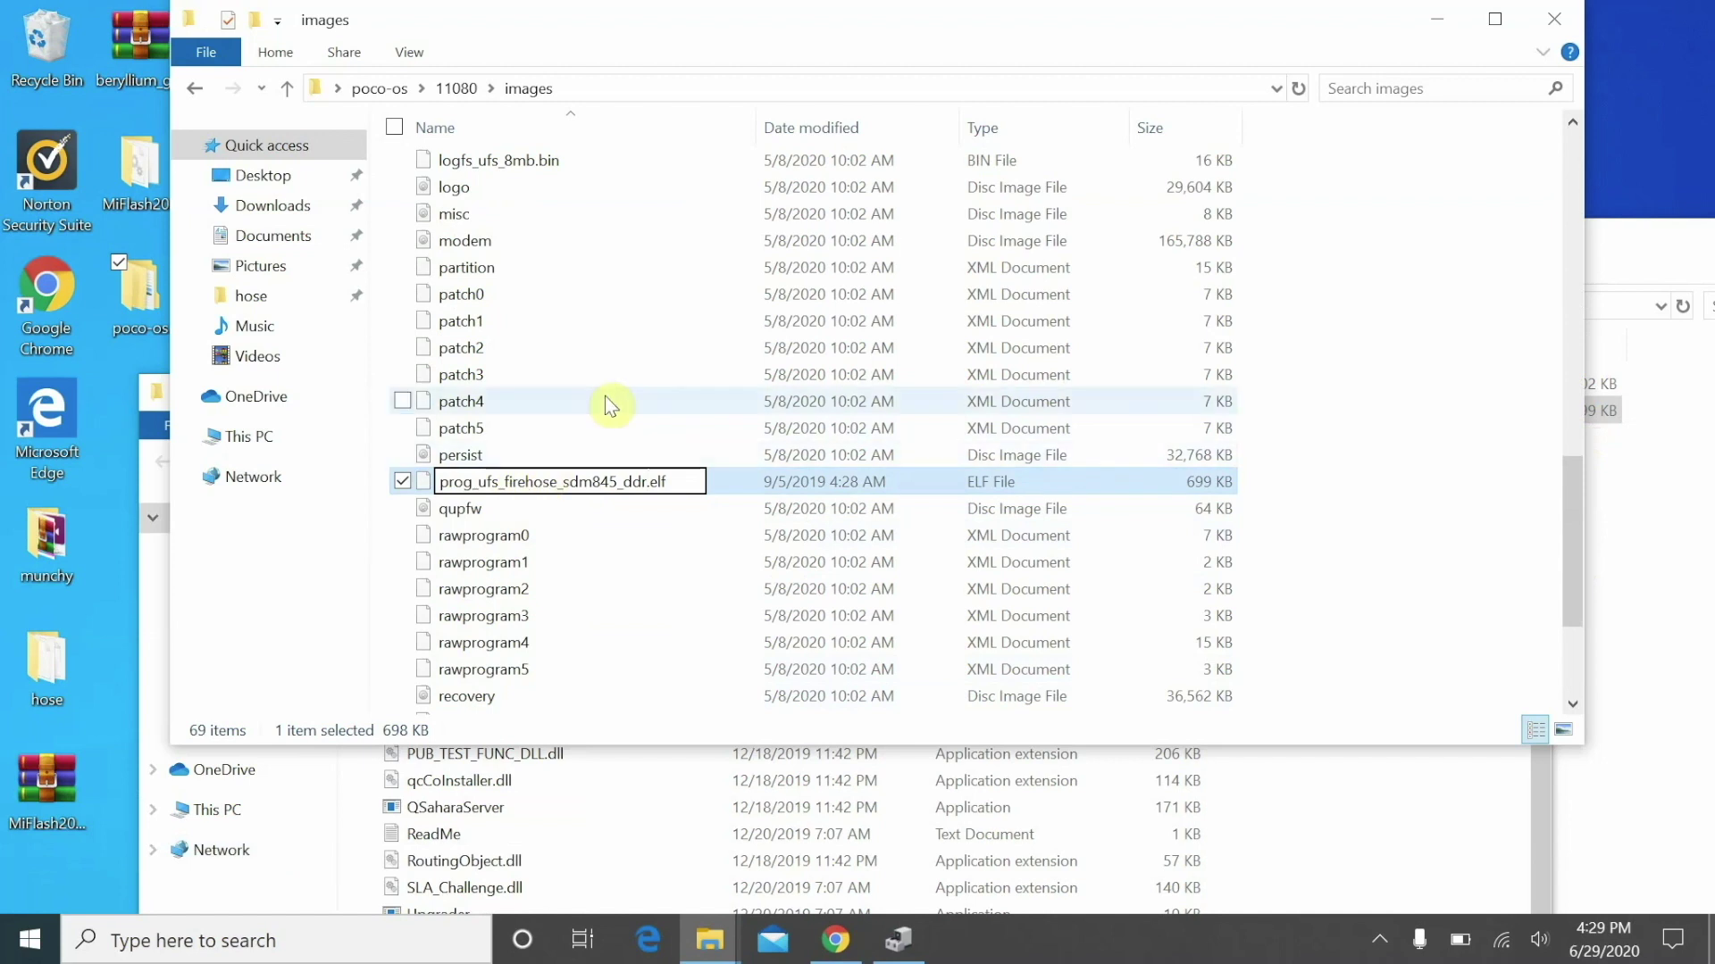
click(606, 404)
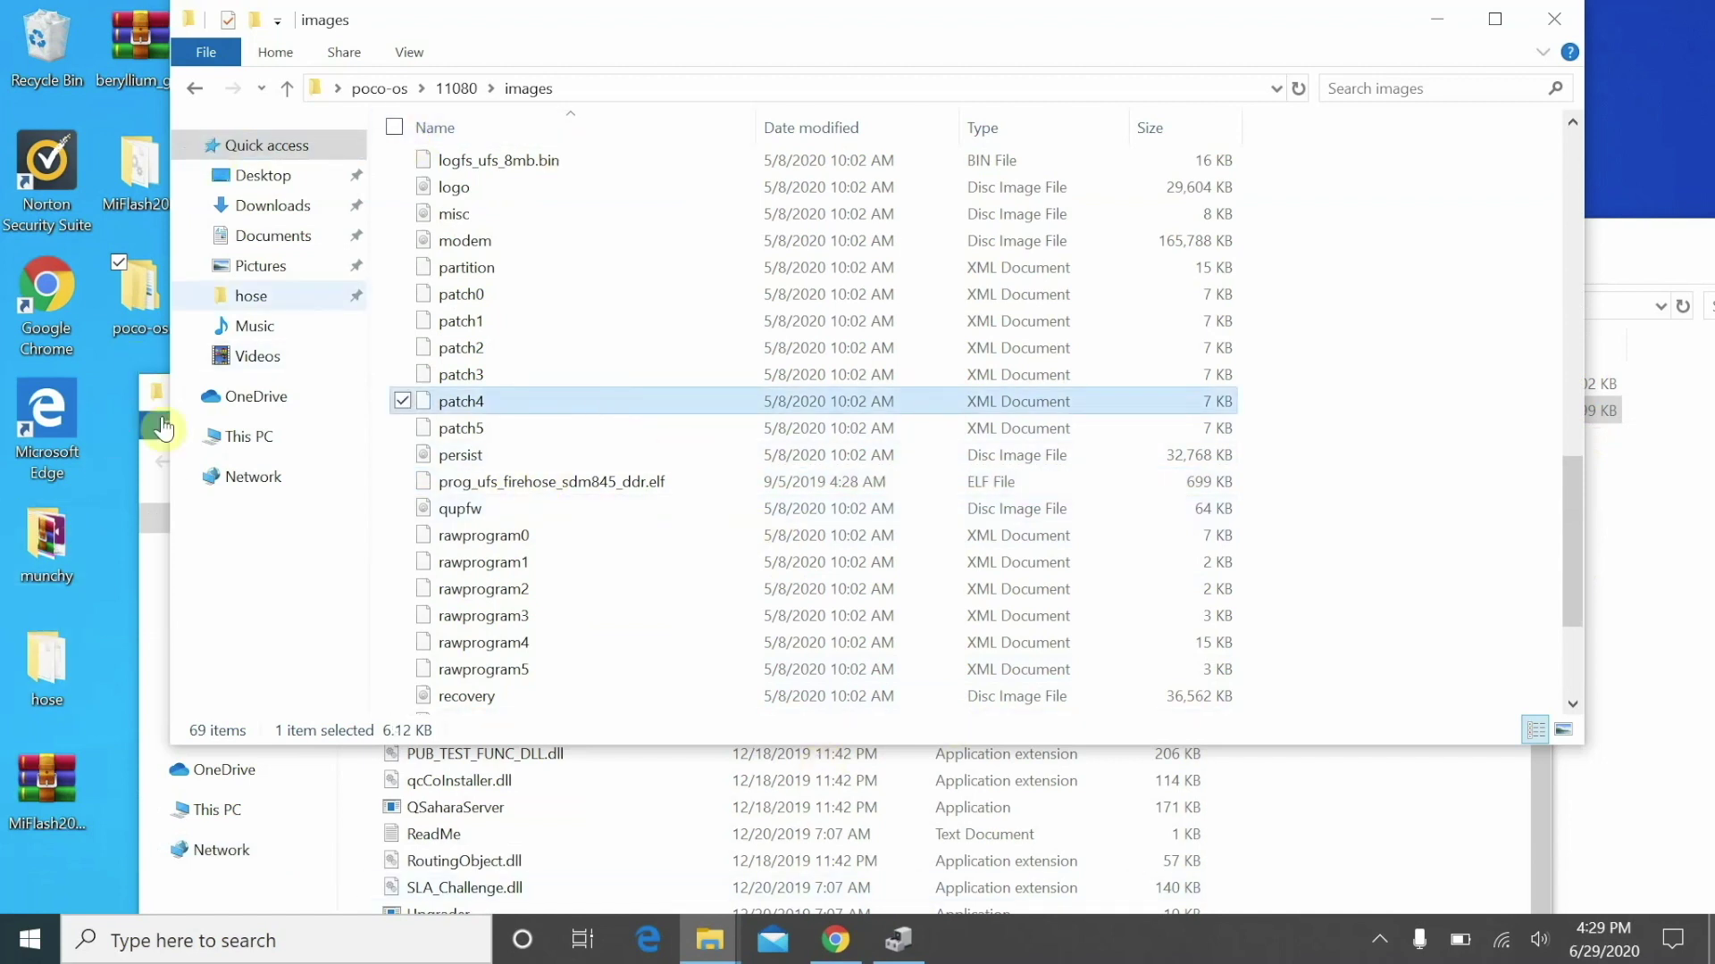
Step: Launch XiaoMiFlash from the MiFlash20191206 folder on the desktop
double_click(142, 201)
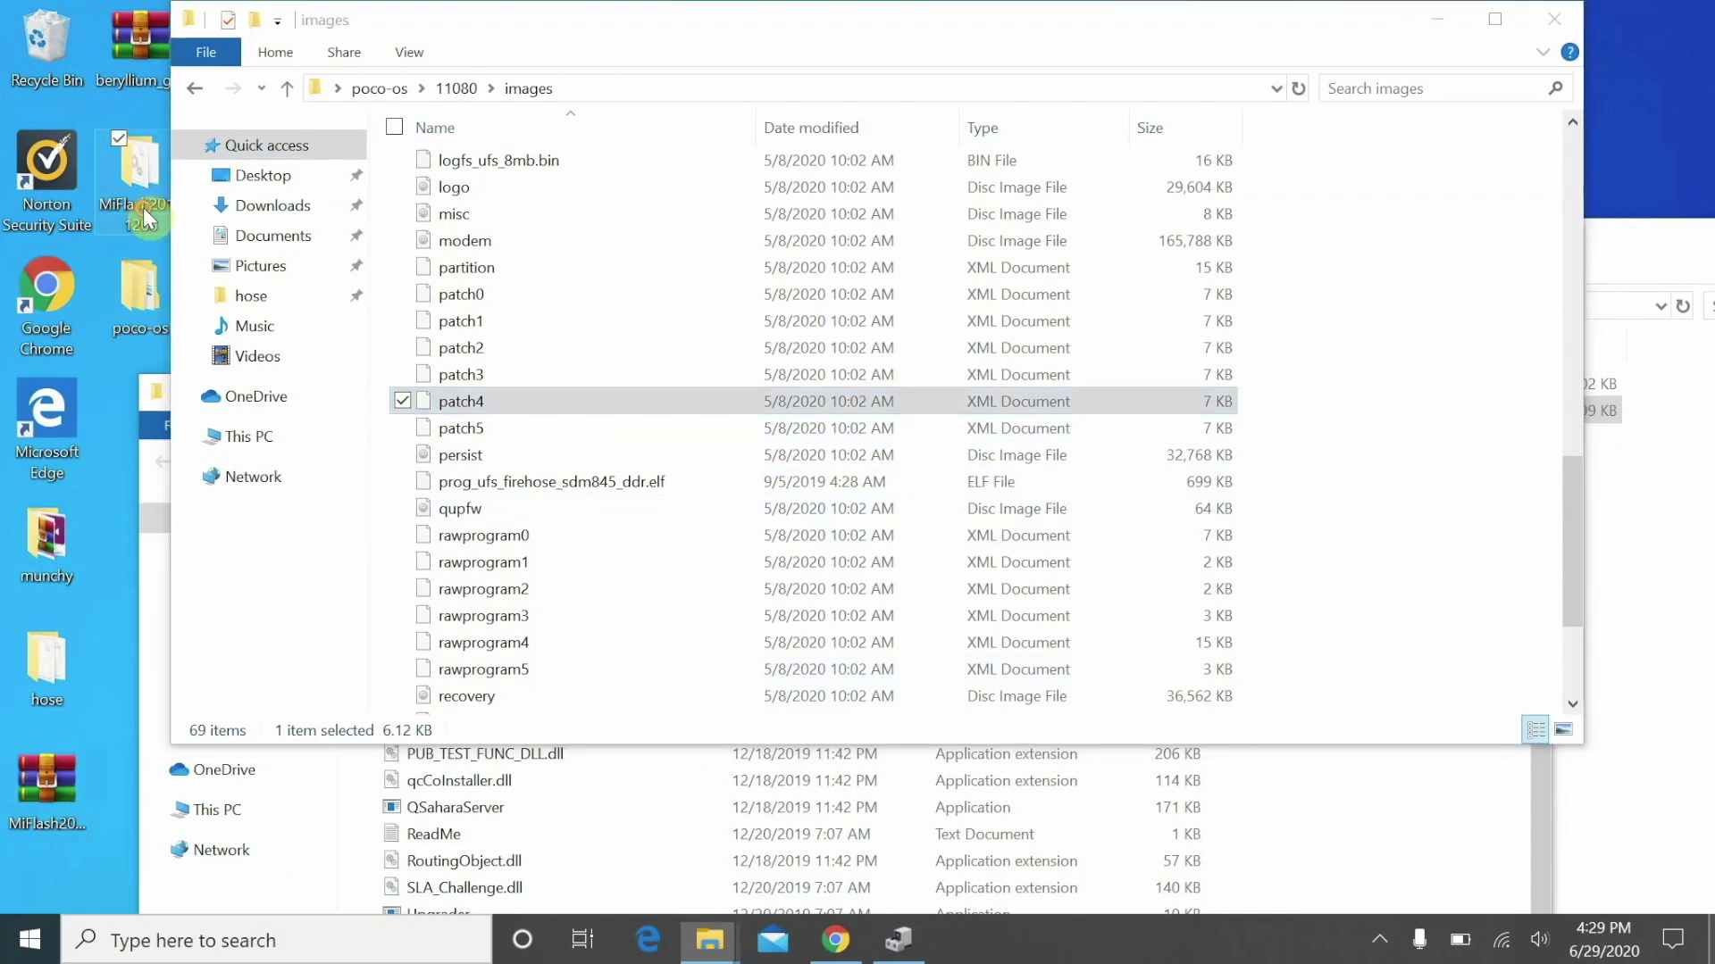
drag(1059, 392, 1073, 101)
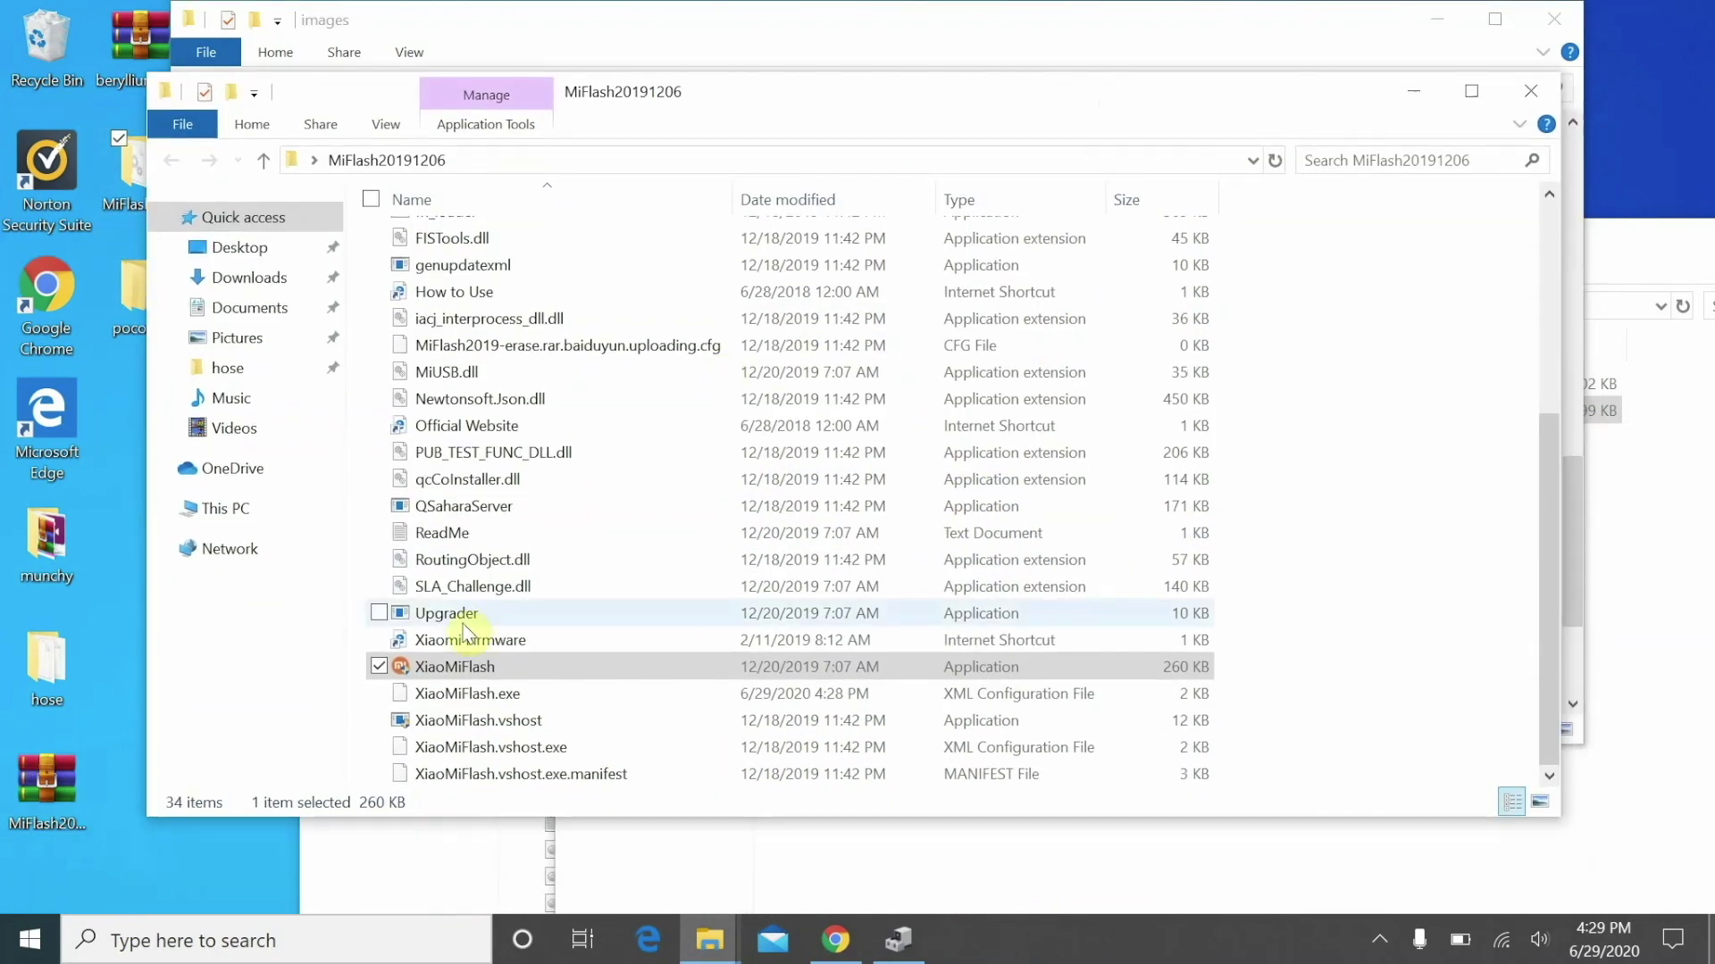
right_click(411, 671)
click(335, 295)
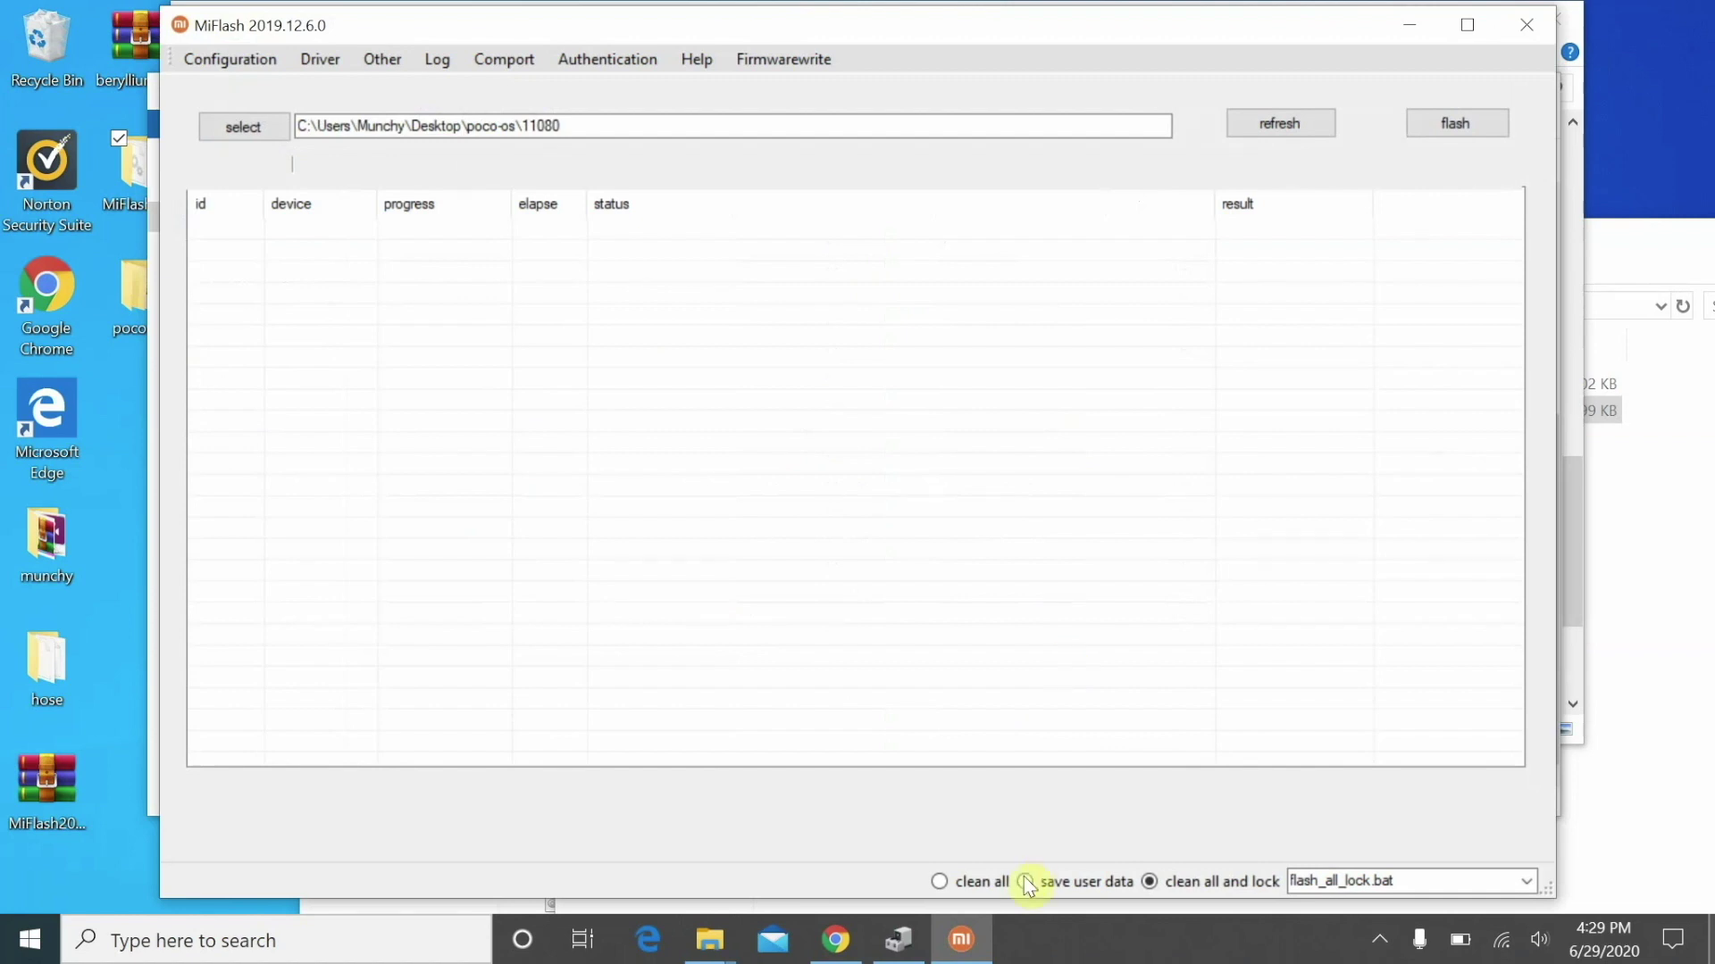
Step: Set the flashing mode to clean all, refresh the device list and start flashing the COM3 device
click(969, 883)
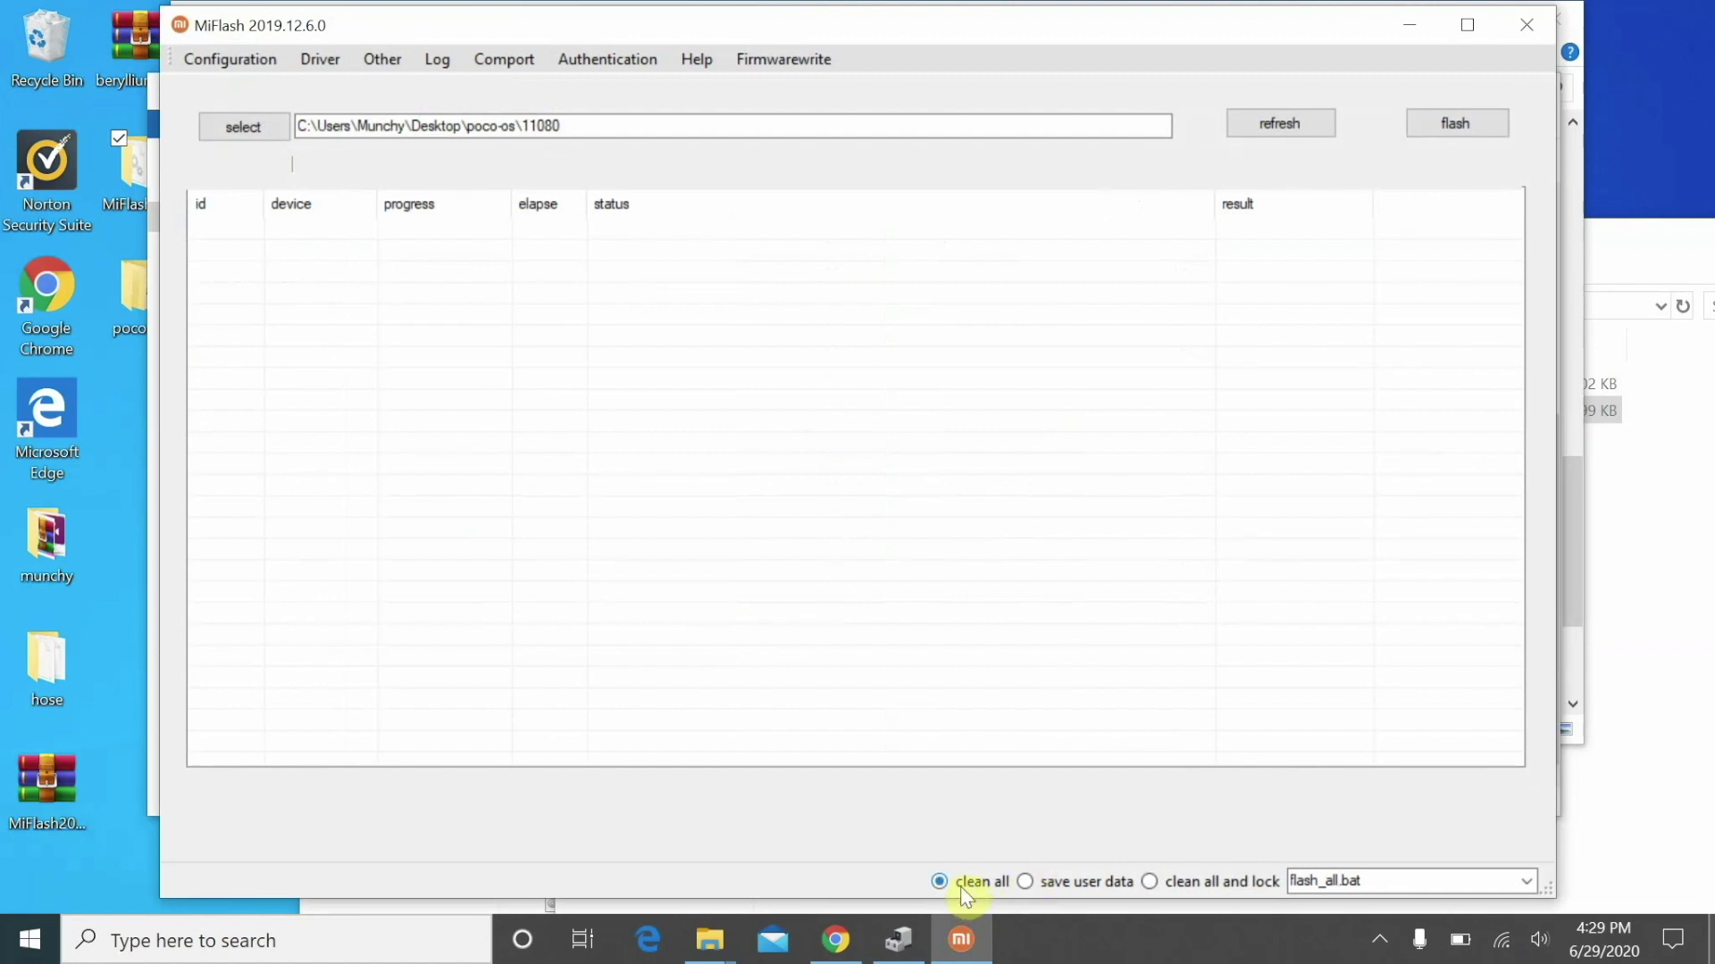
click(1268, 122)
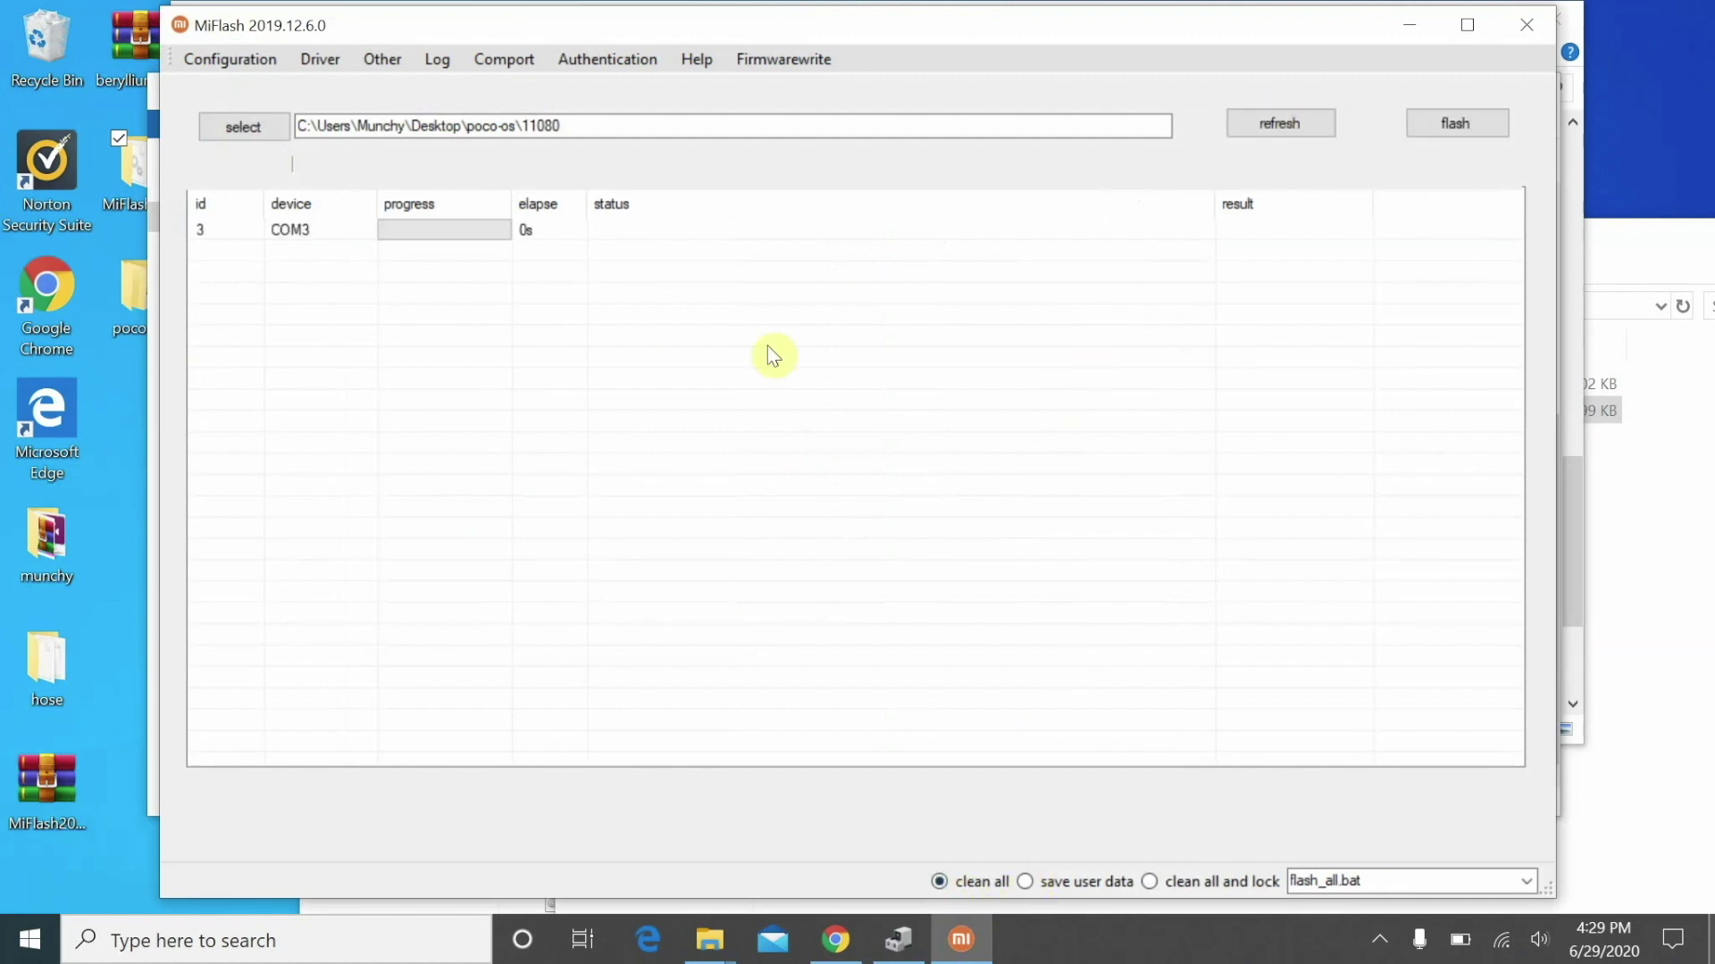
click(1446, 128)
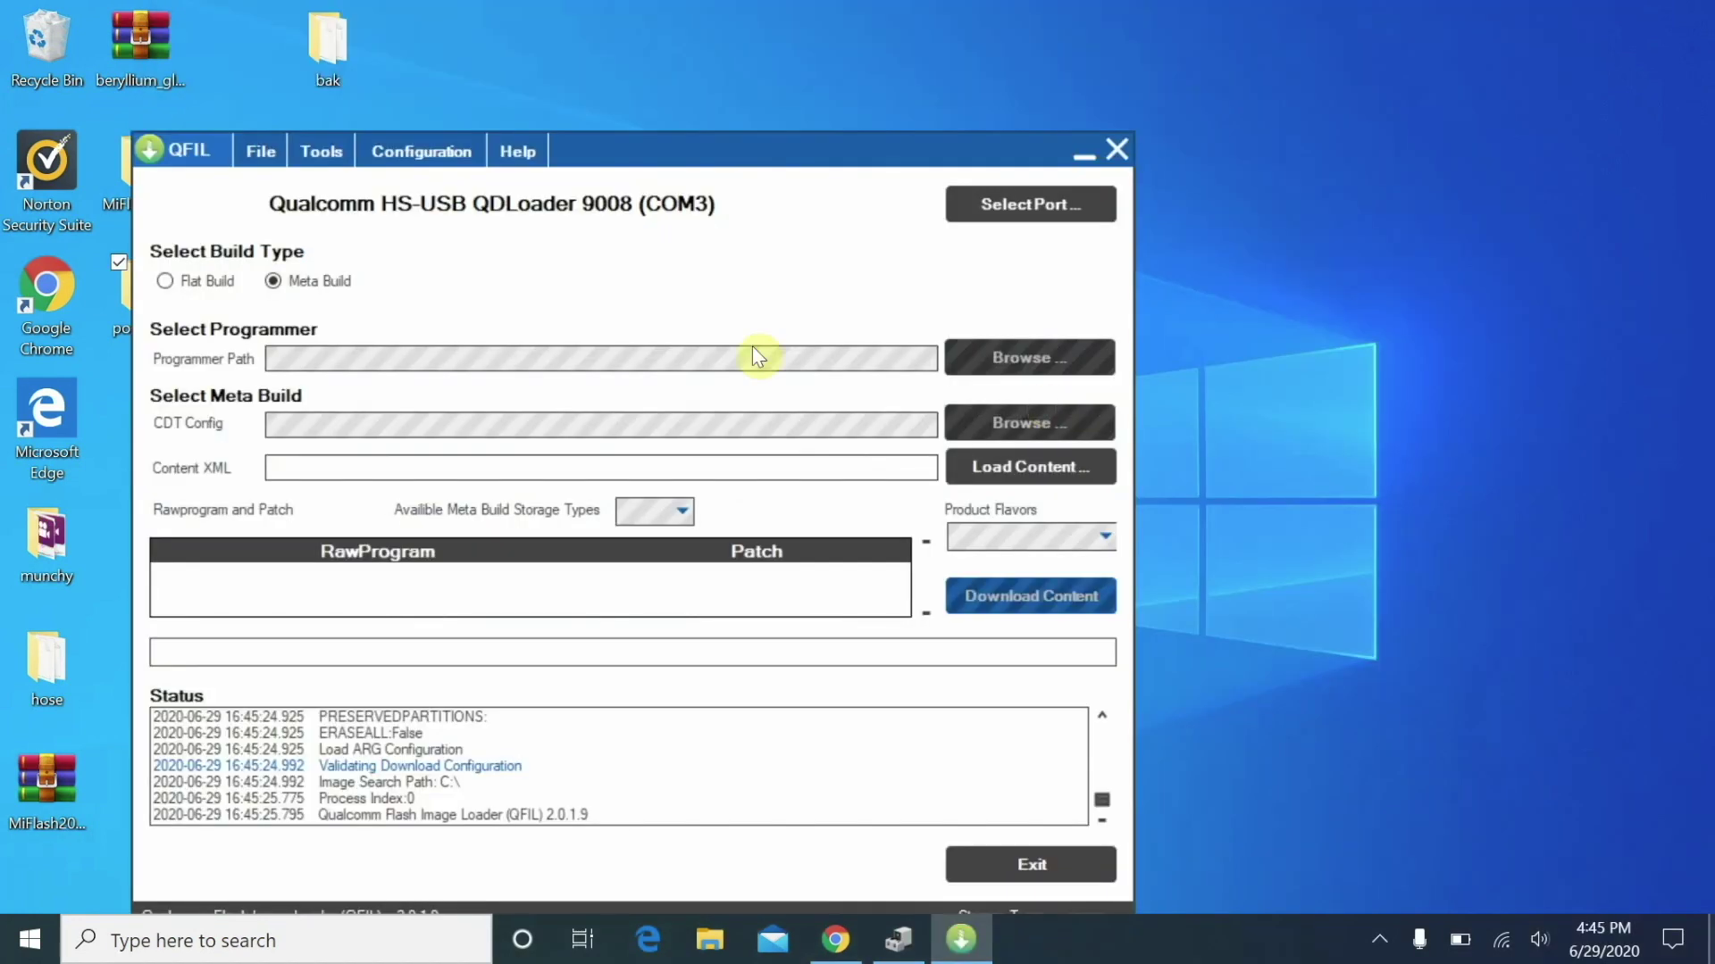
Step: In QFIL, choose Flat Build and load Poco F1prog_ufs_firehose_sdm845_ddr.elf from the desktop's bak folder as the programmer
click(164, 281)
click(1016, 353)
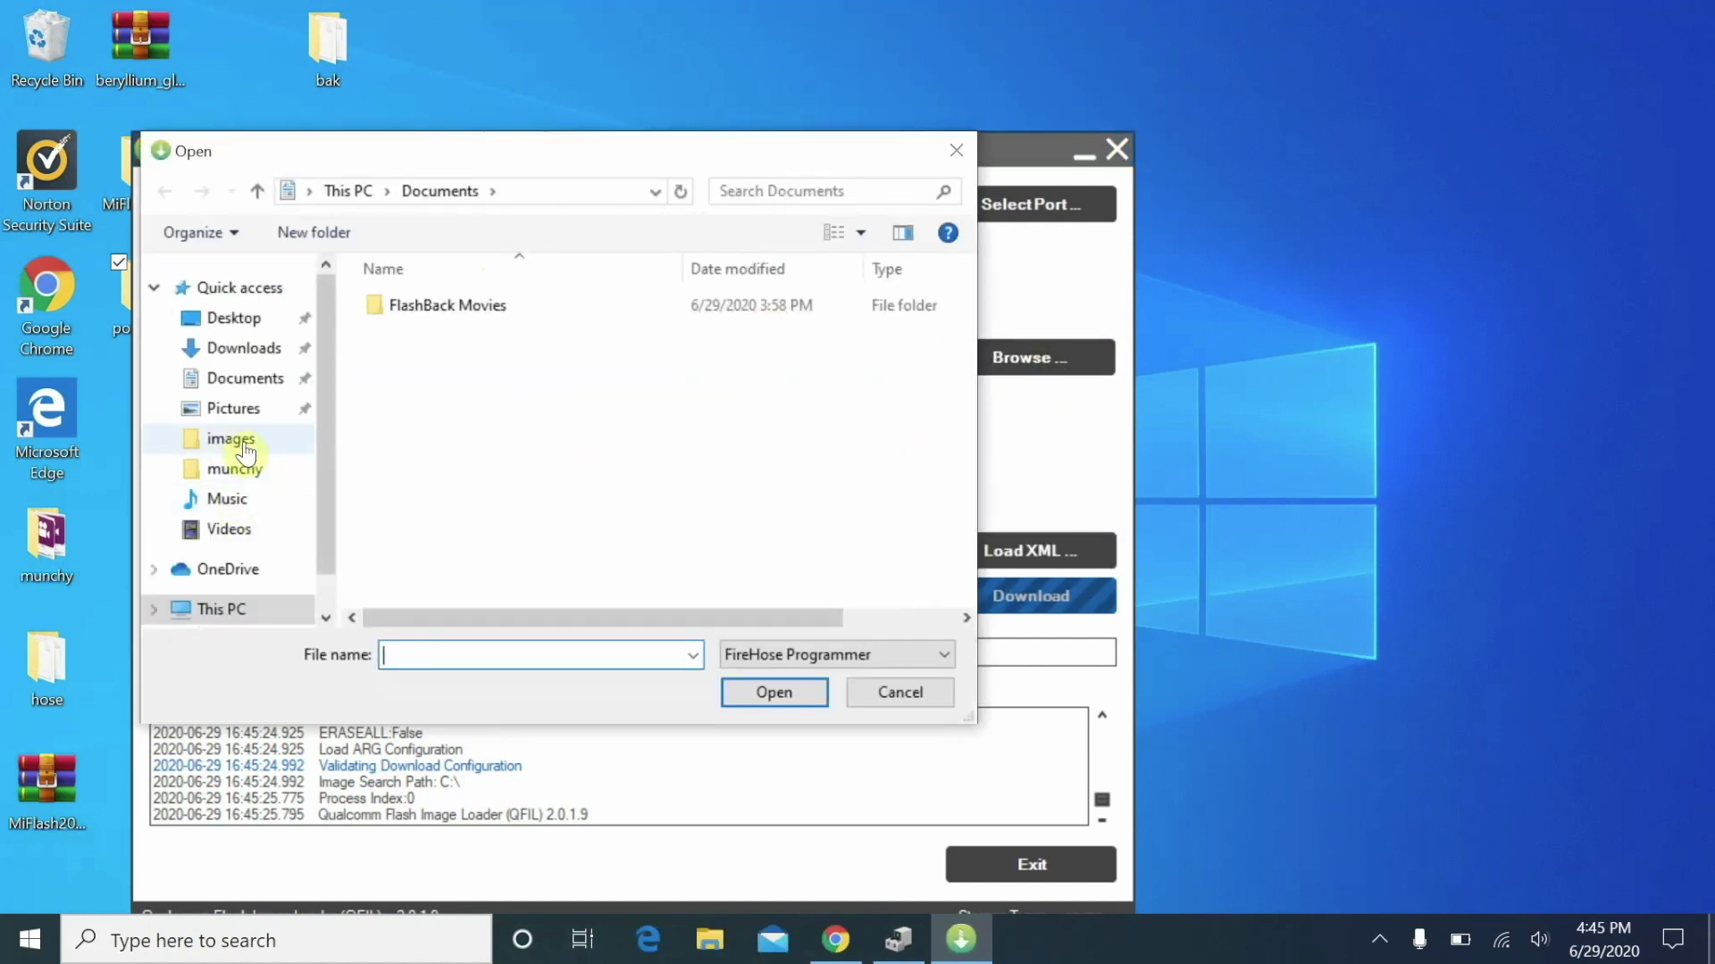
click(237, 324)
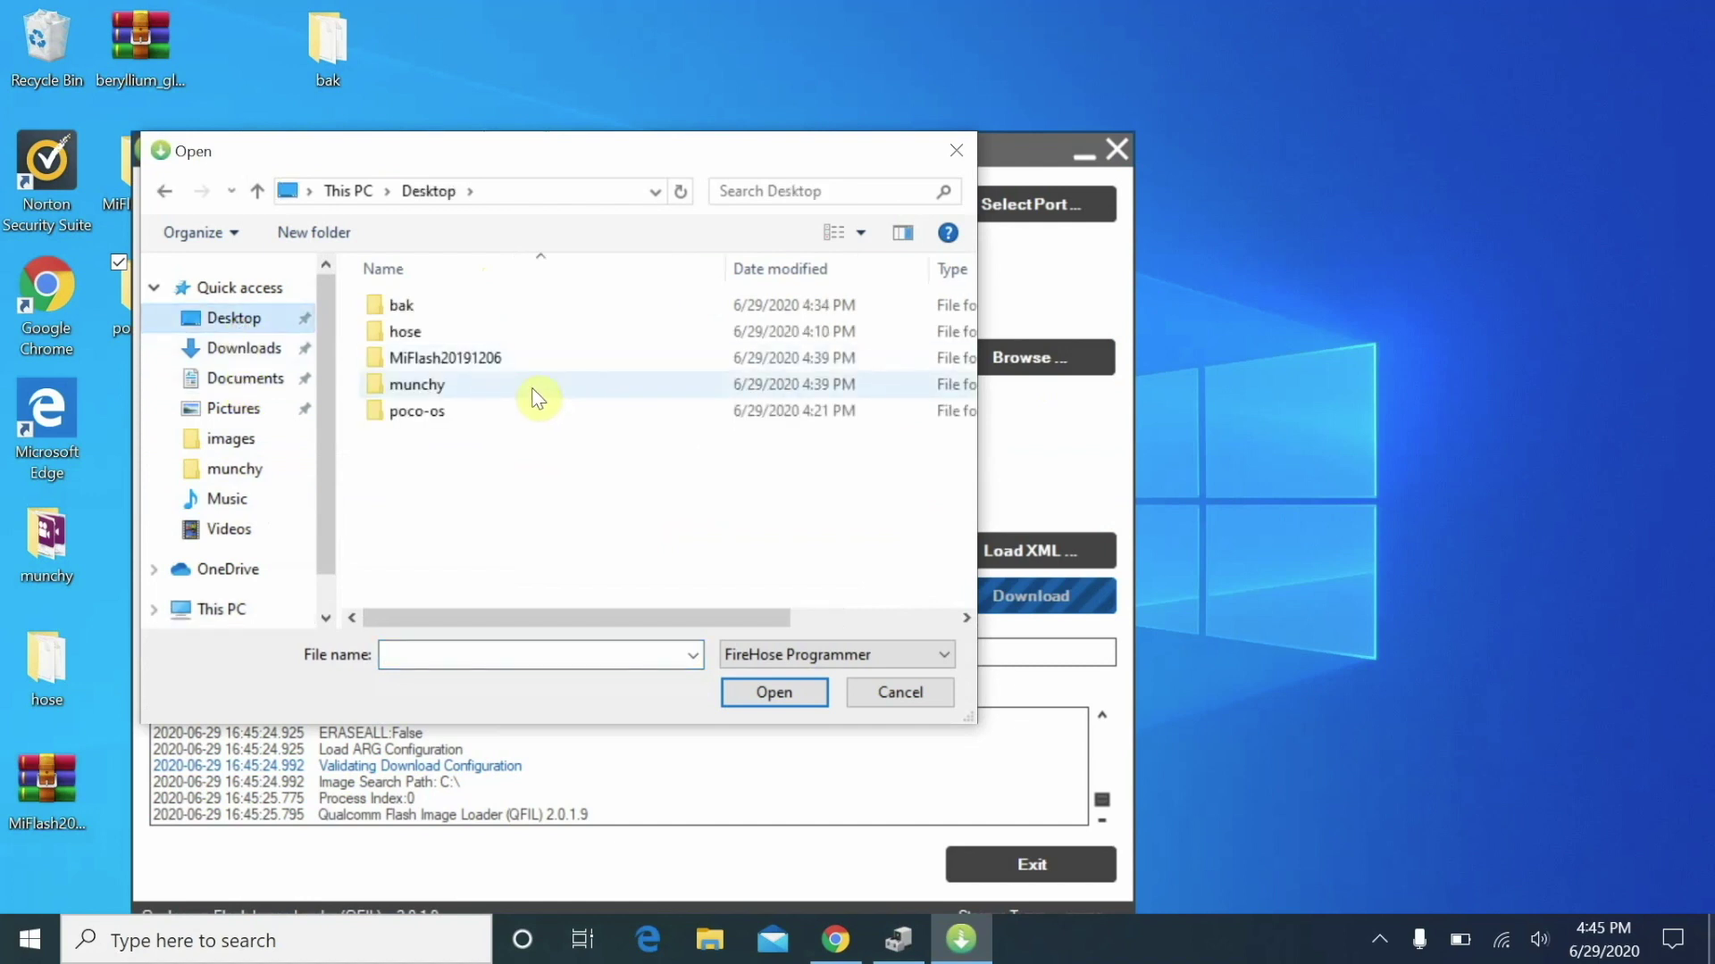
double_click(441, 332)
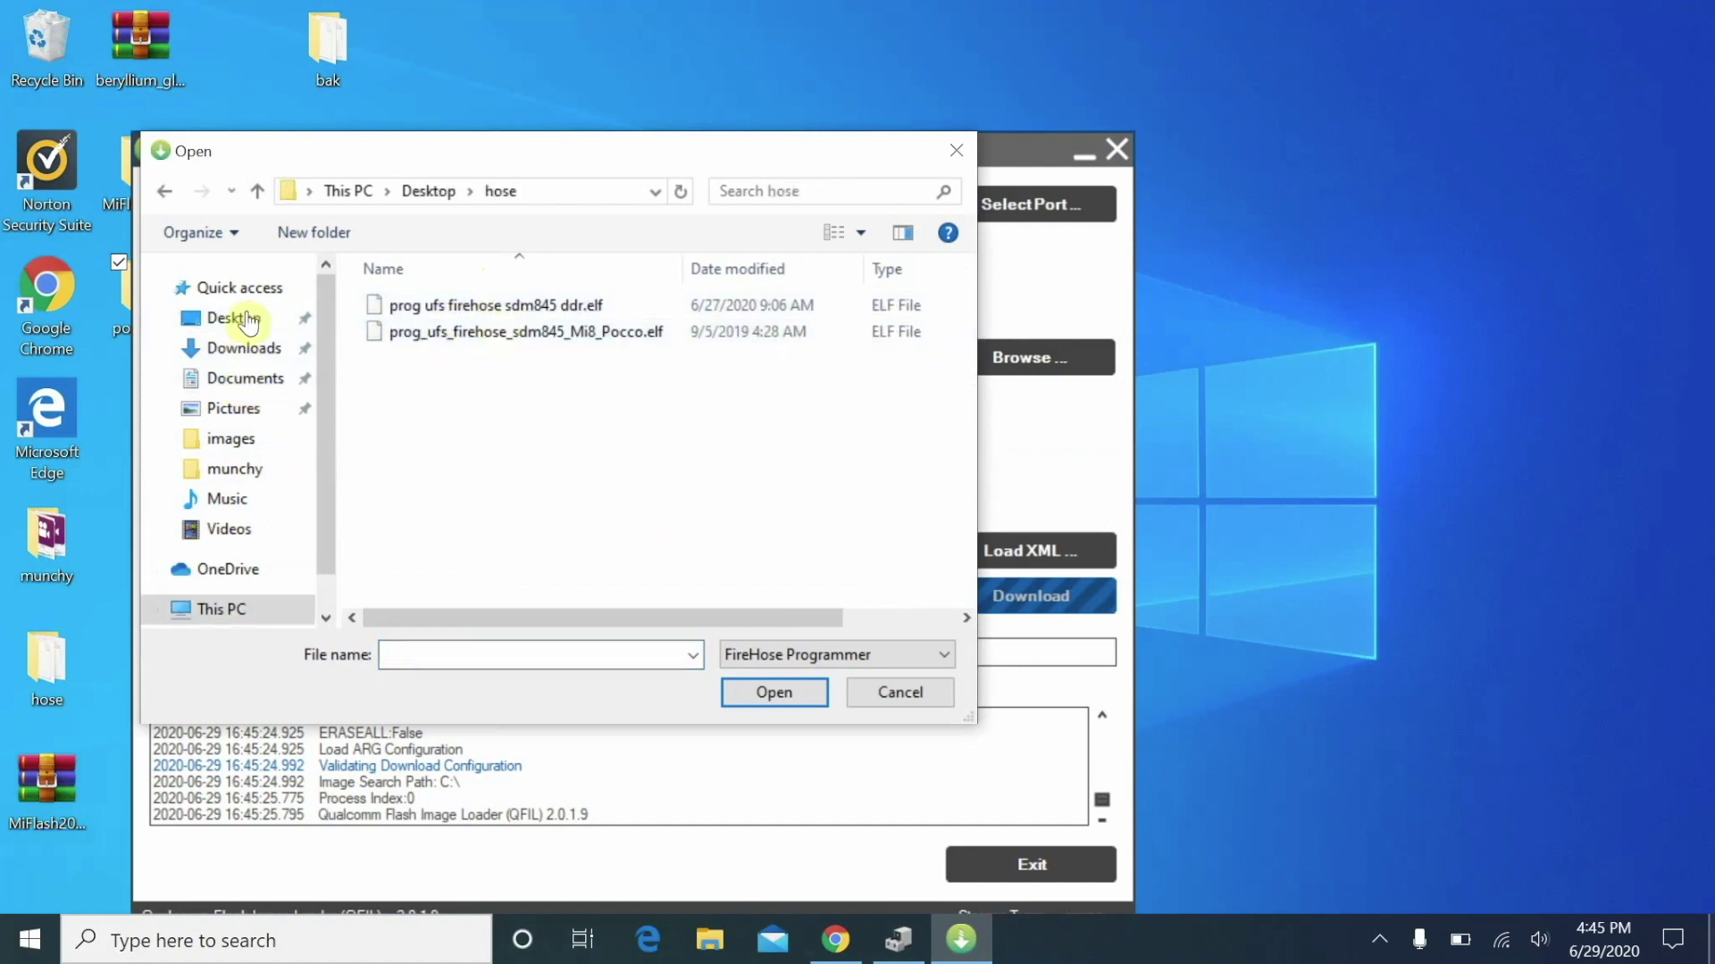
click(431, 191)
double_click(438, 306)
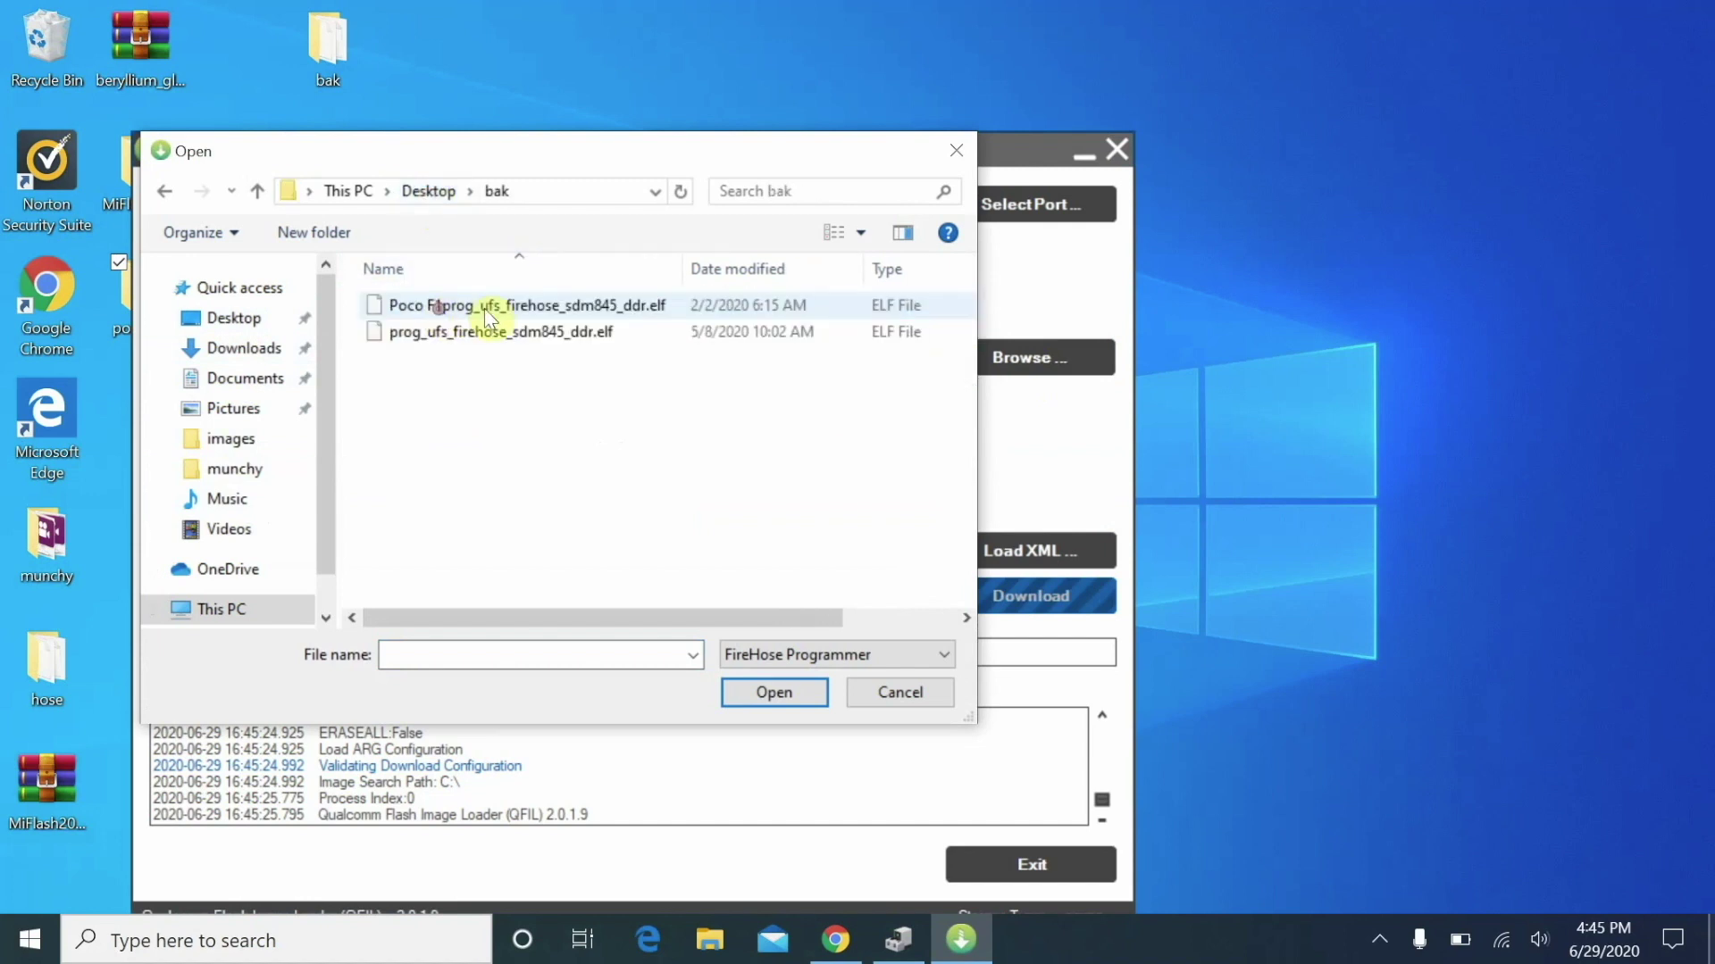
double_click(505, 309)
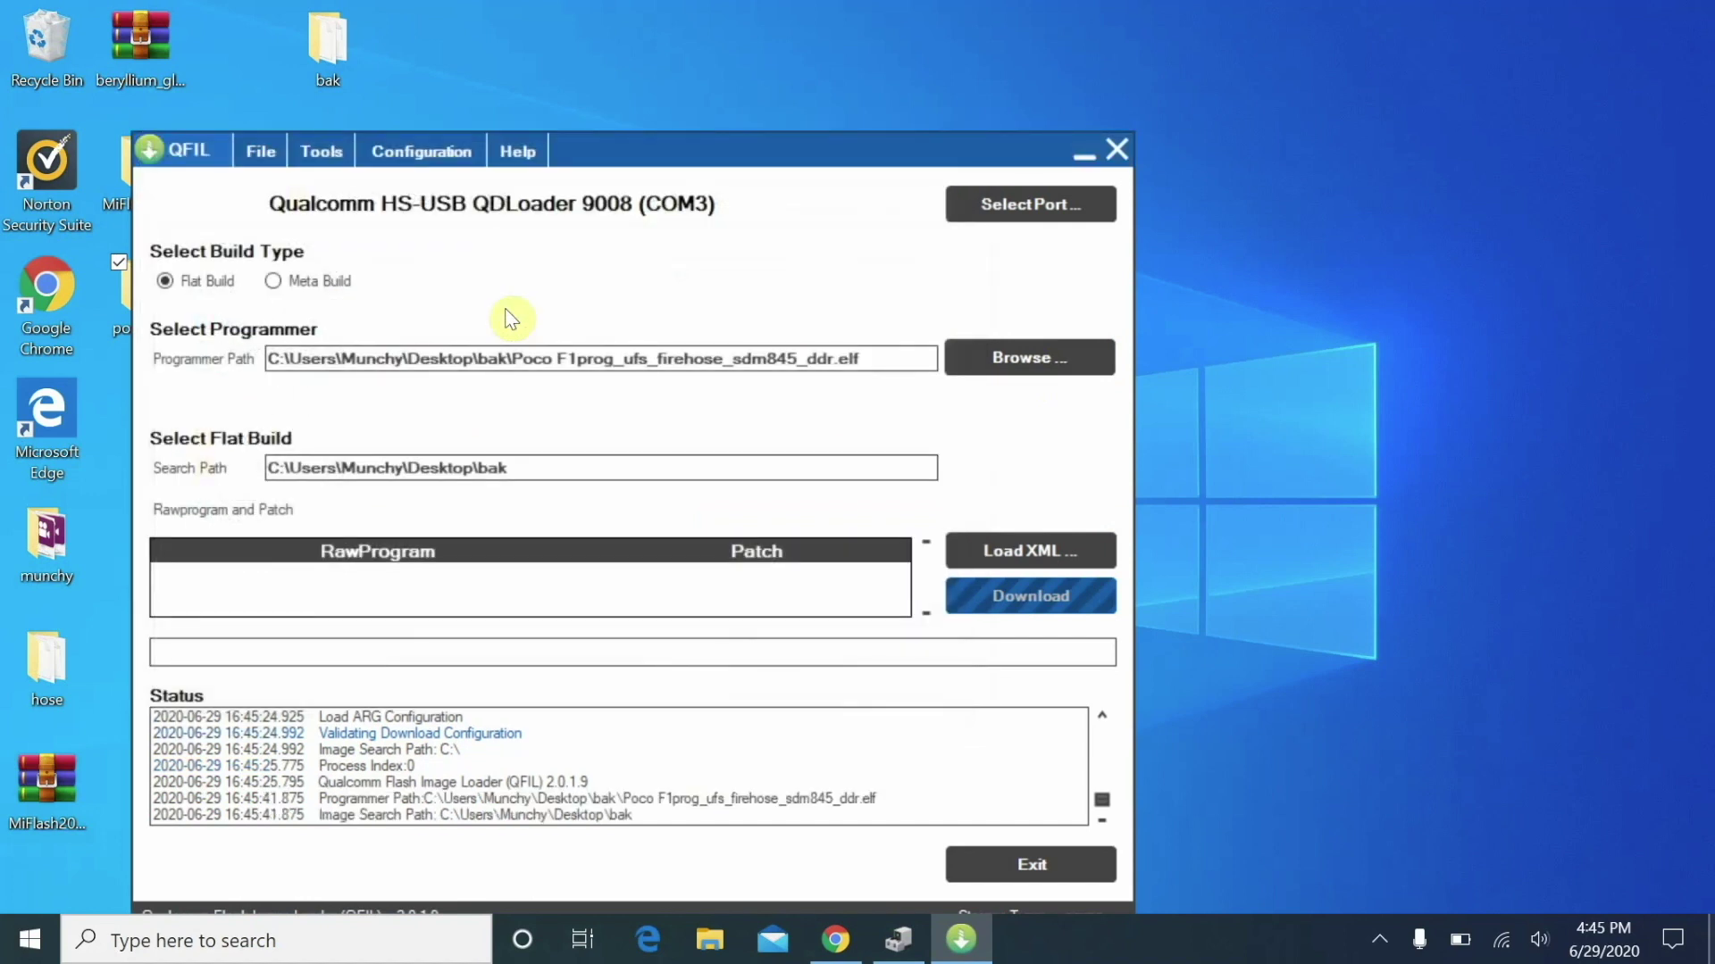
click(554, 467)
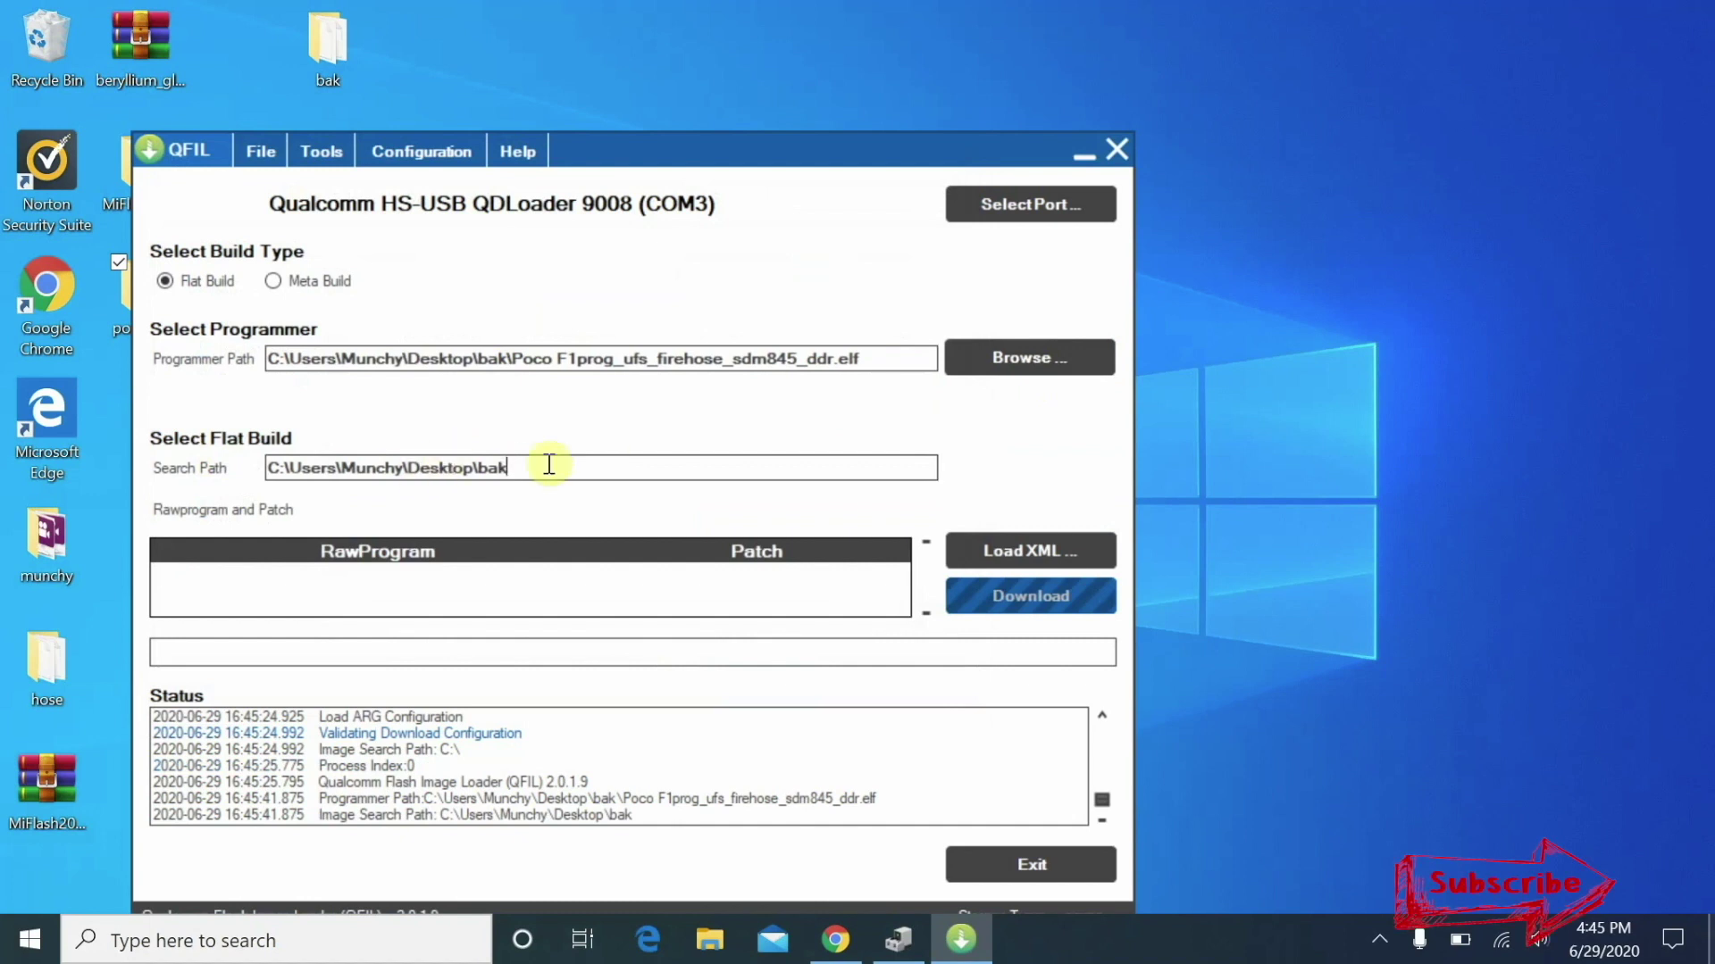
click(420, 464)
Step: Set the device type to ufs in the FireHose download configuration and close the configuration
drag(621, 154, 884, 145)
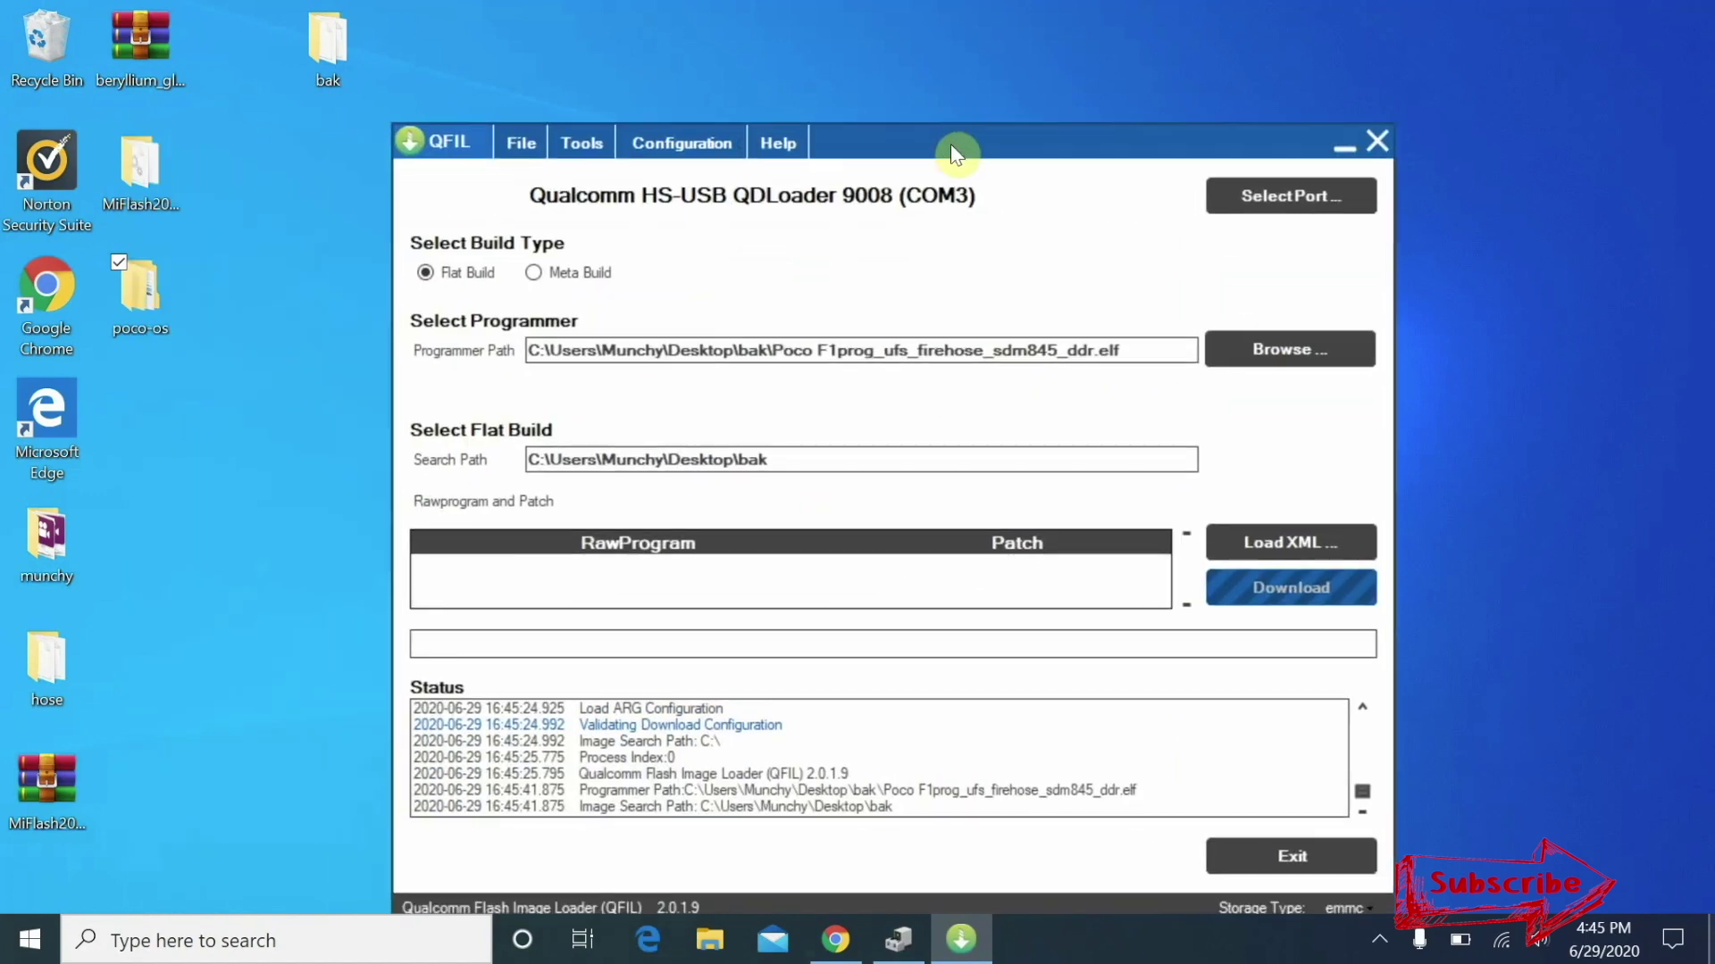
click(684, 143)
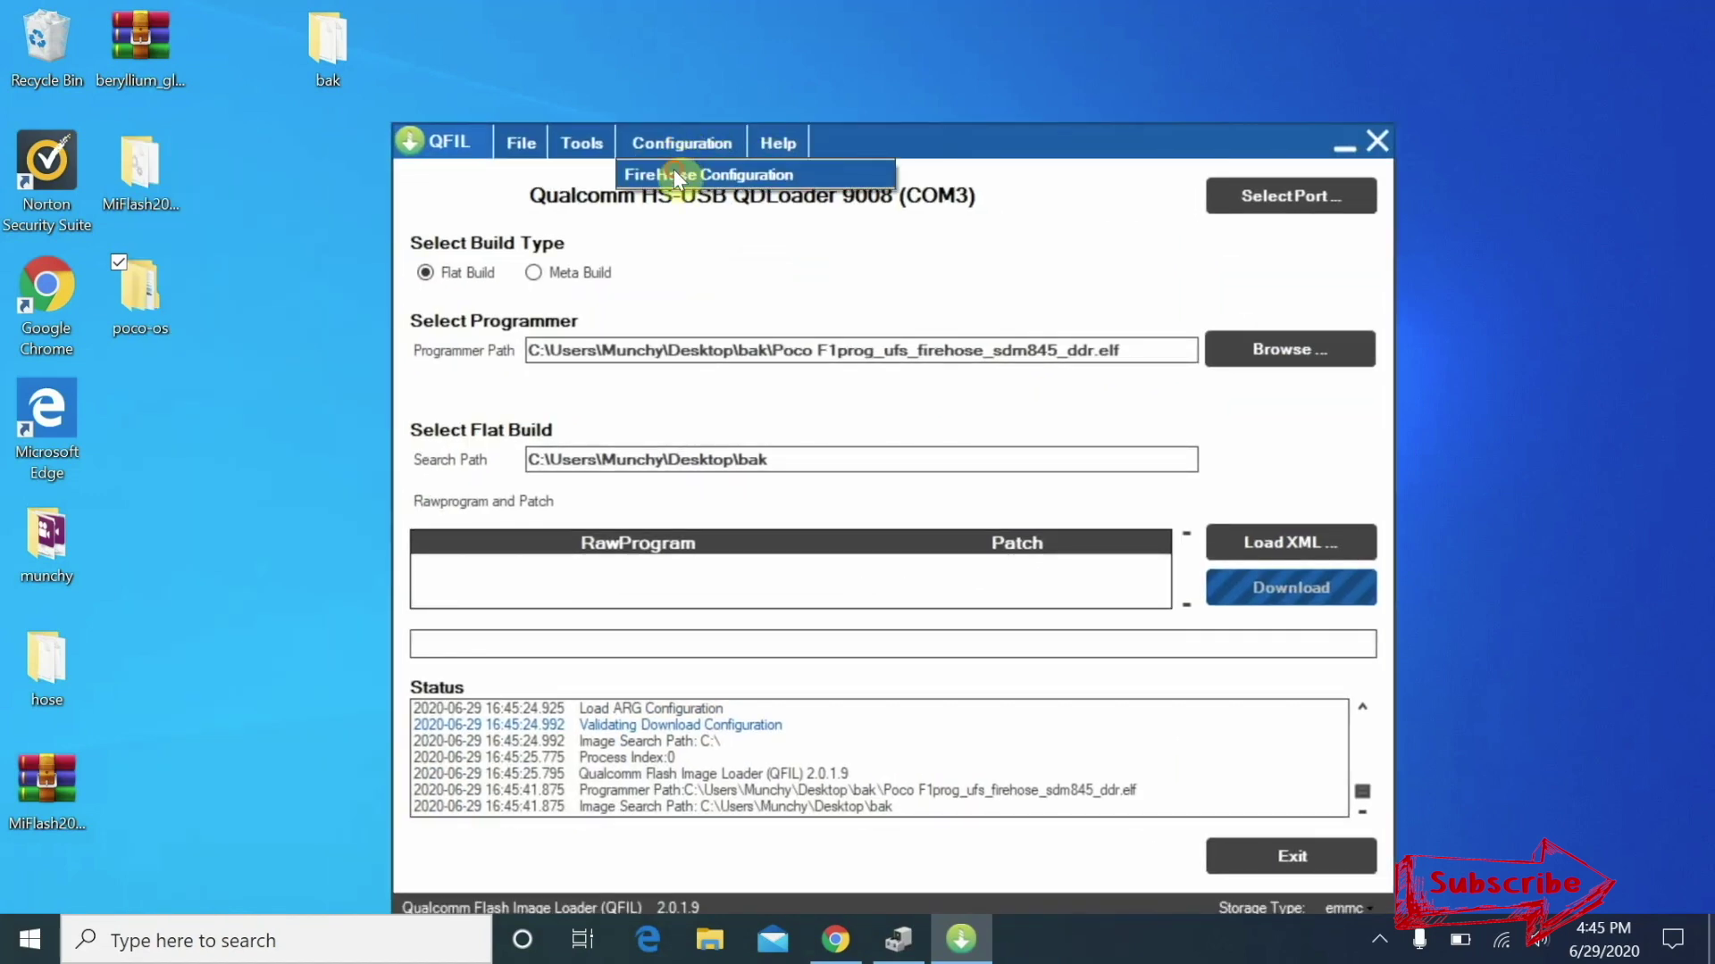
click(673, 170)
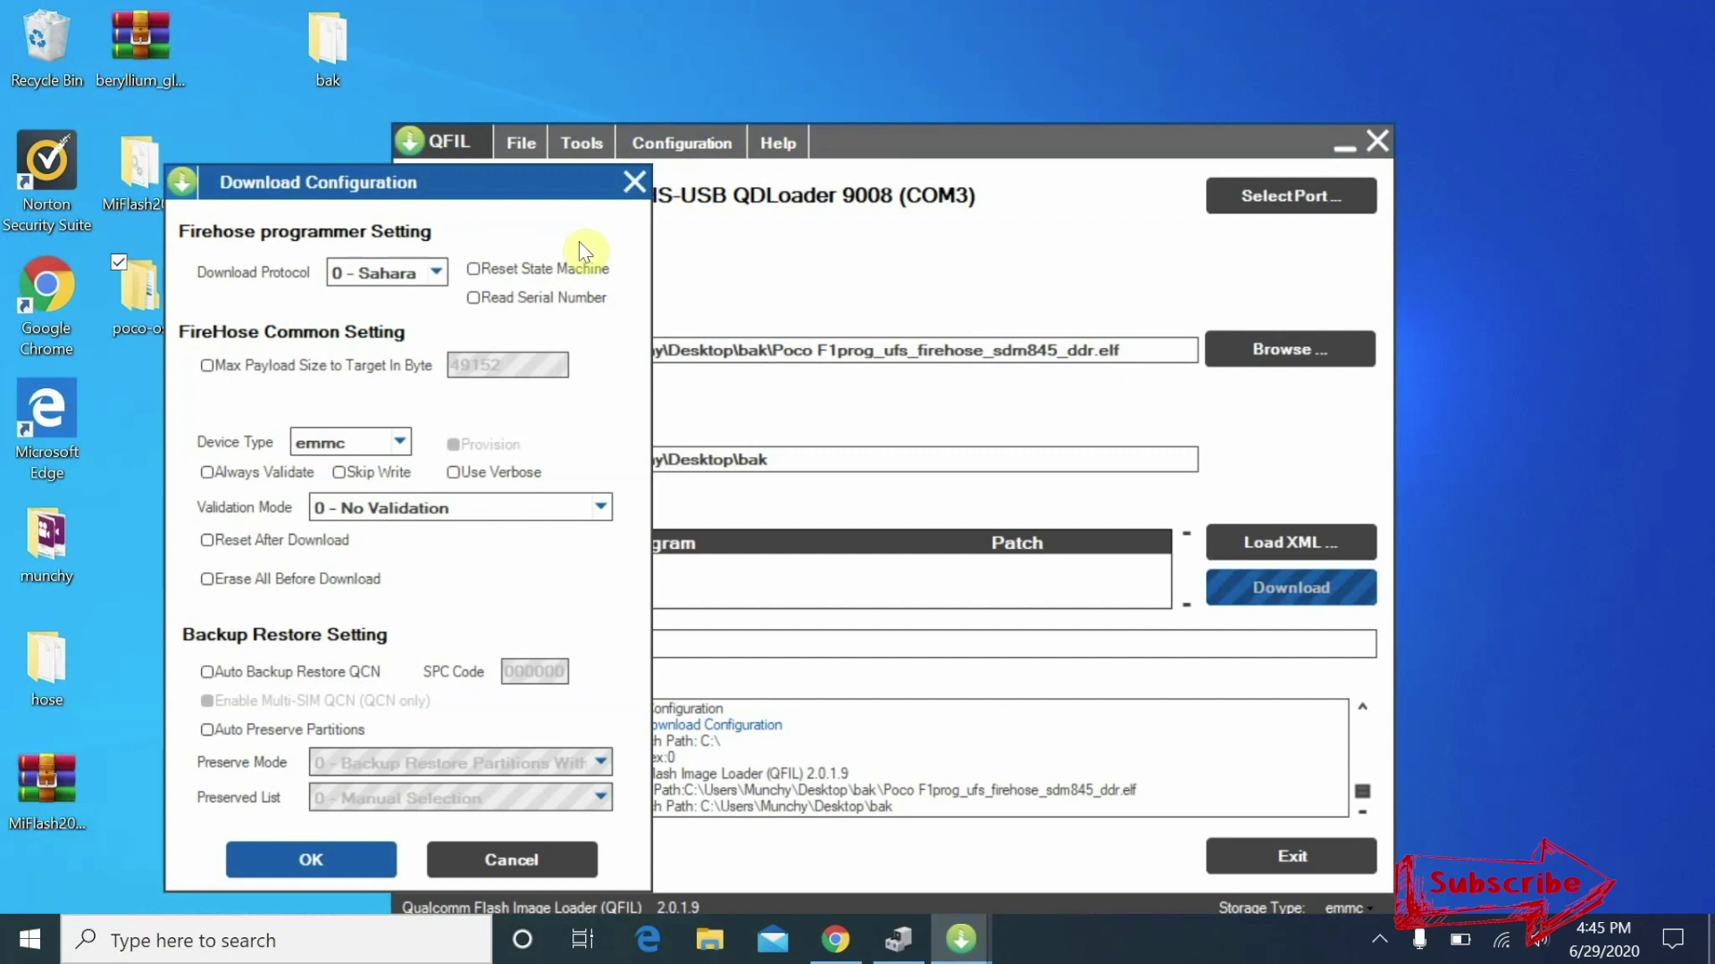
click(400, 442)
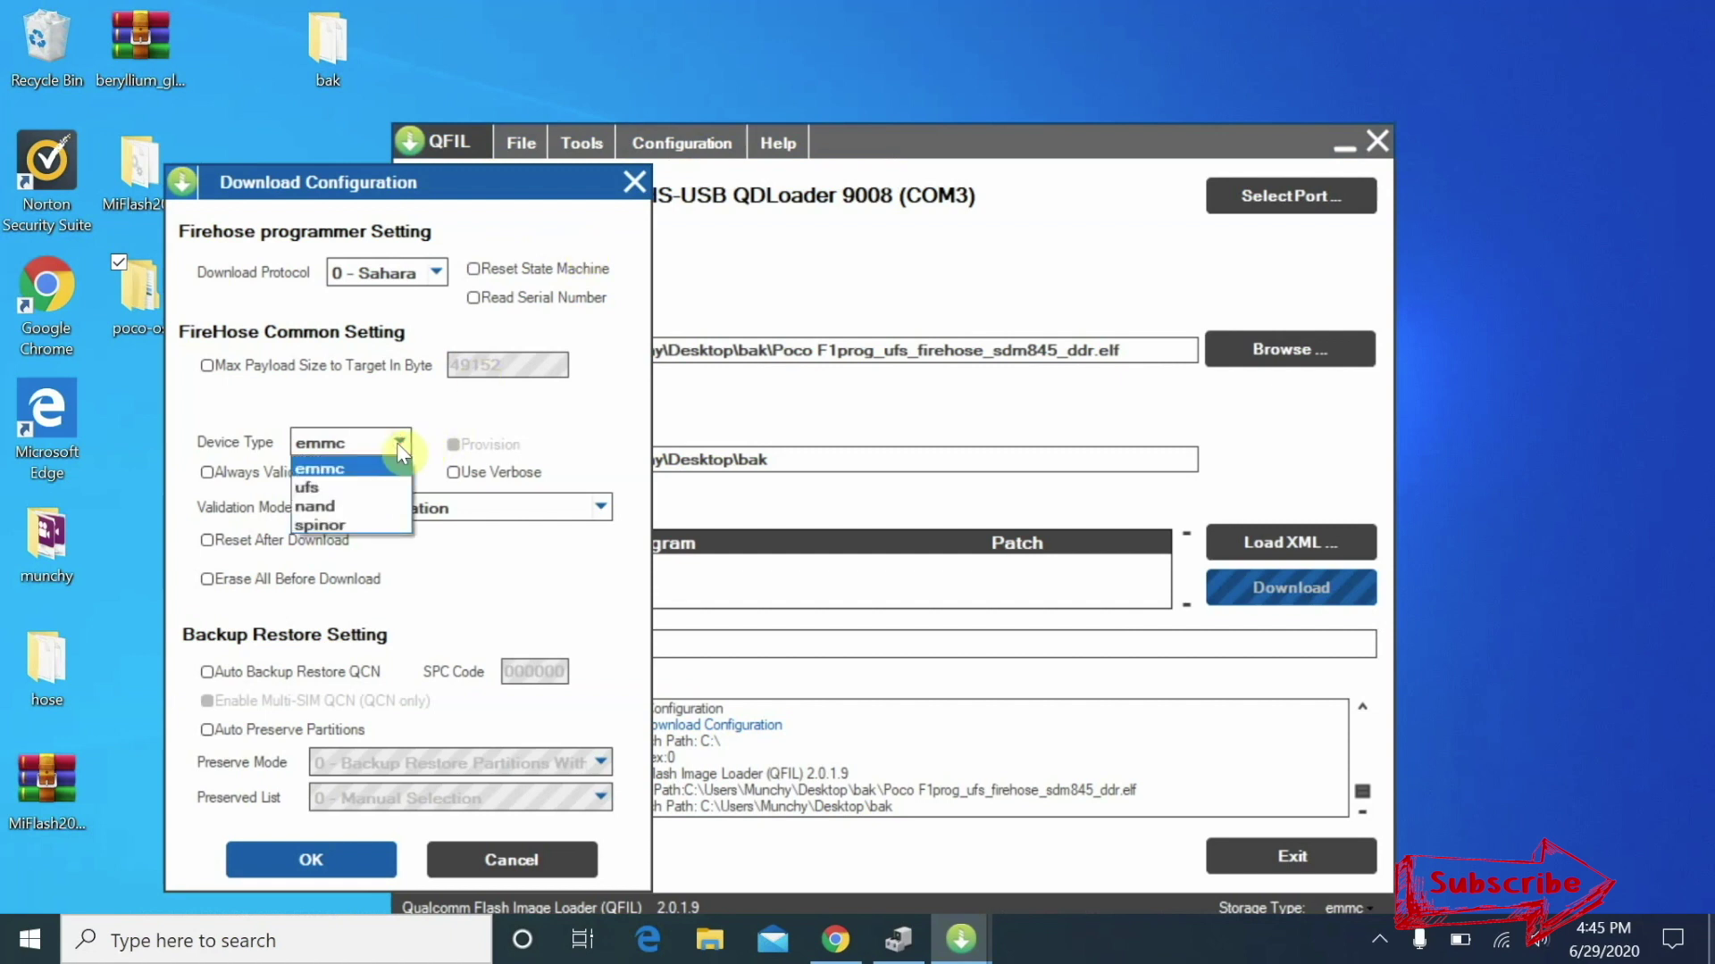
click(359, 489)
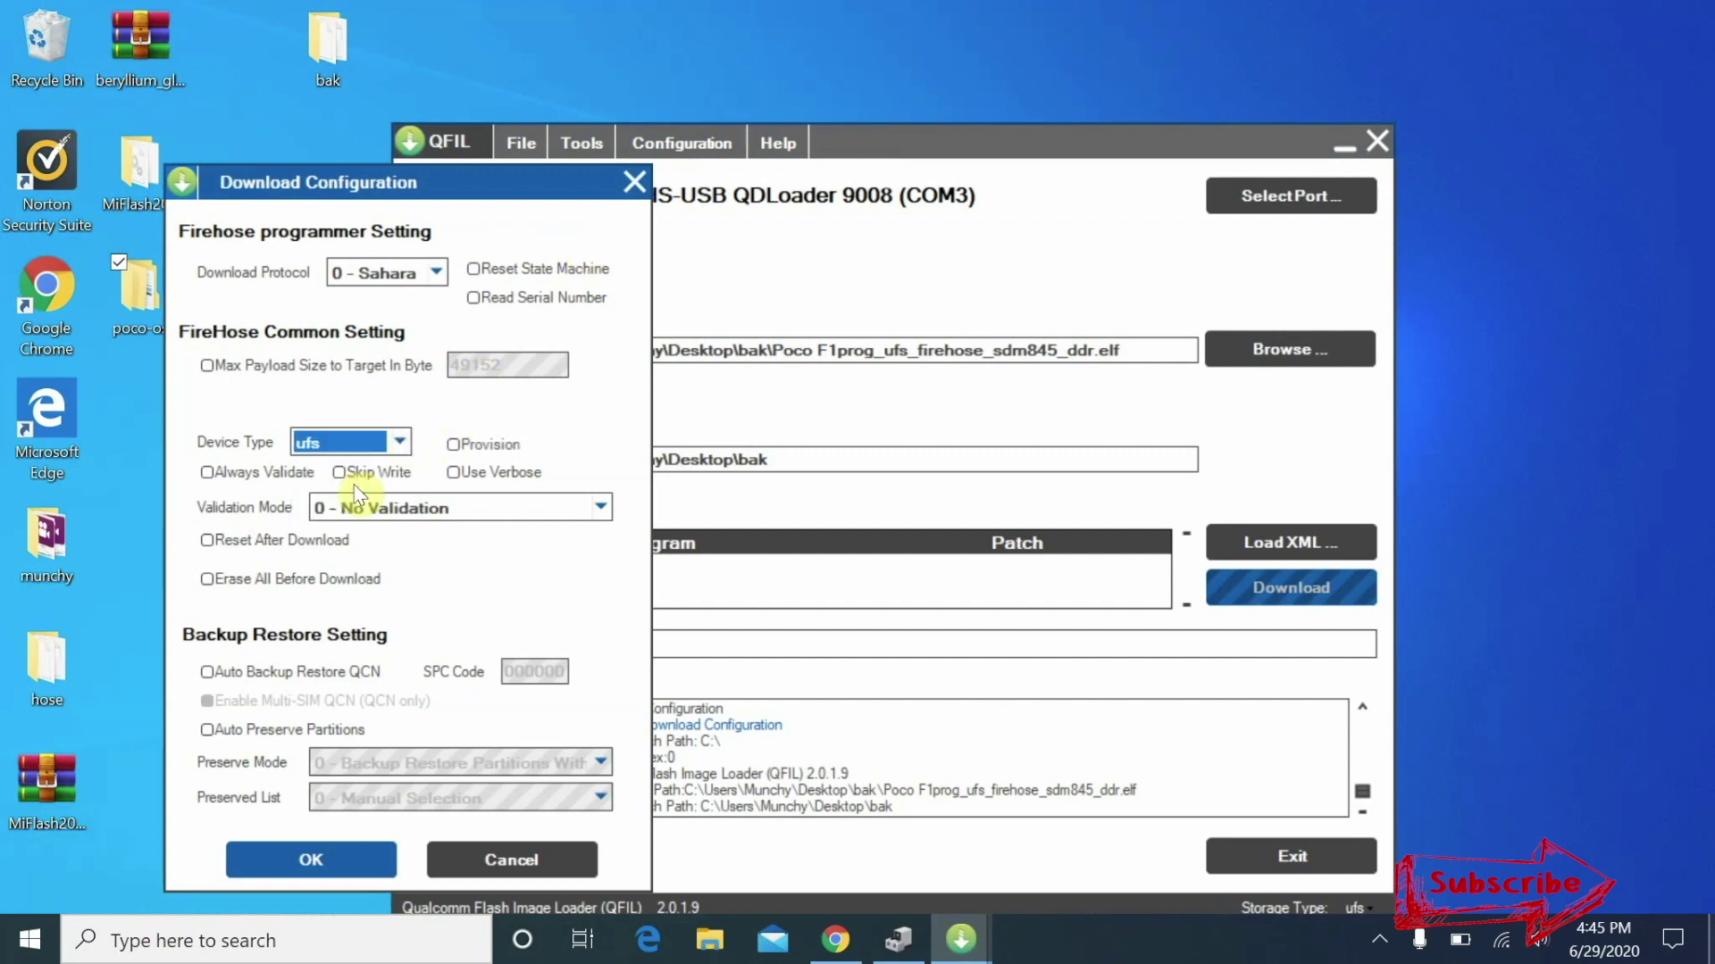
click(634, 183)
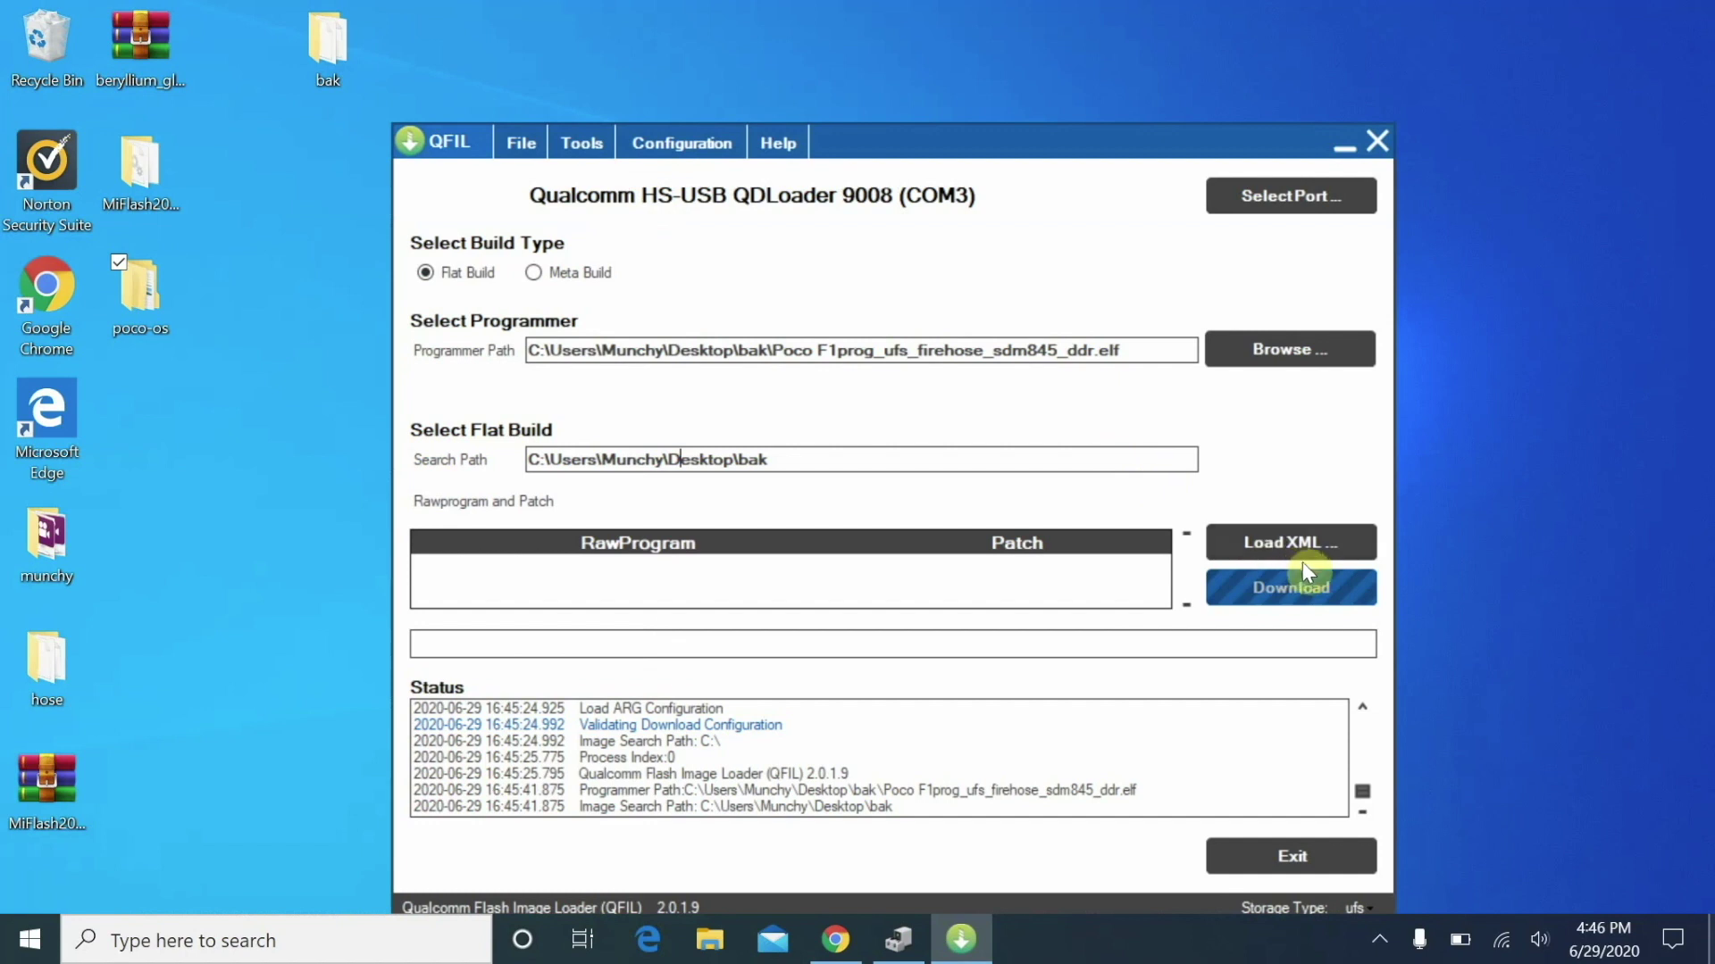
Step: Load rawprogram0.xml and patch0.xml from the desktop's poco-os\11080\images folder and start the download to the device
click(1277, 547)
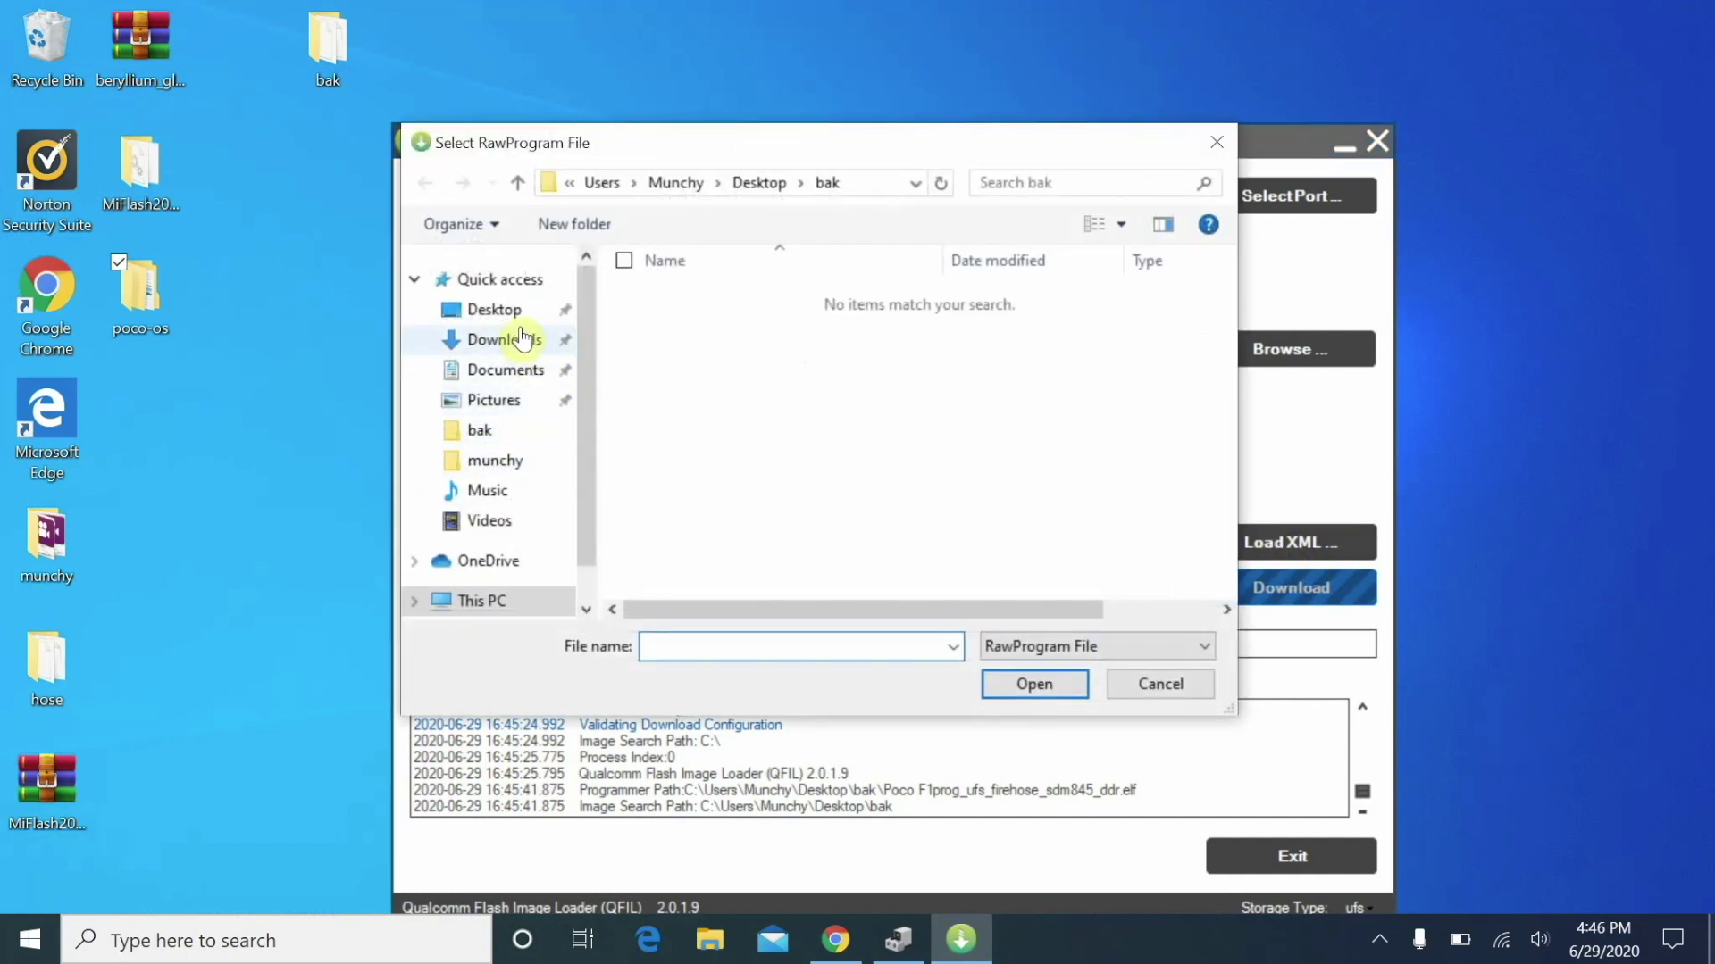
click(491, 313)
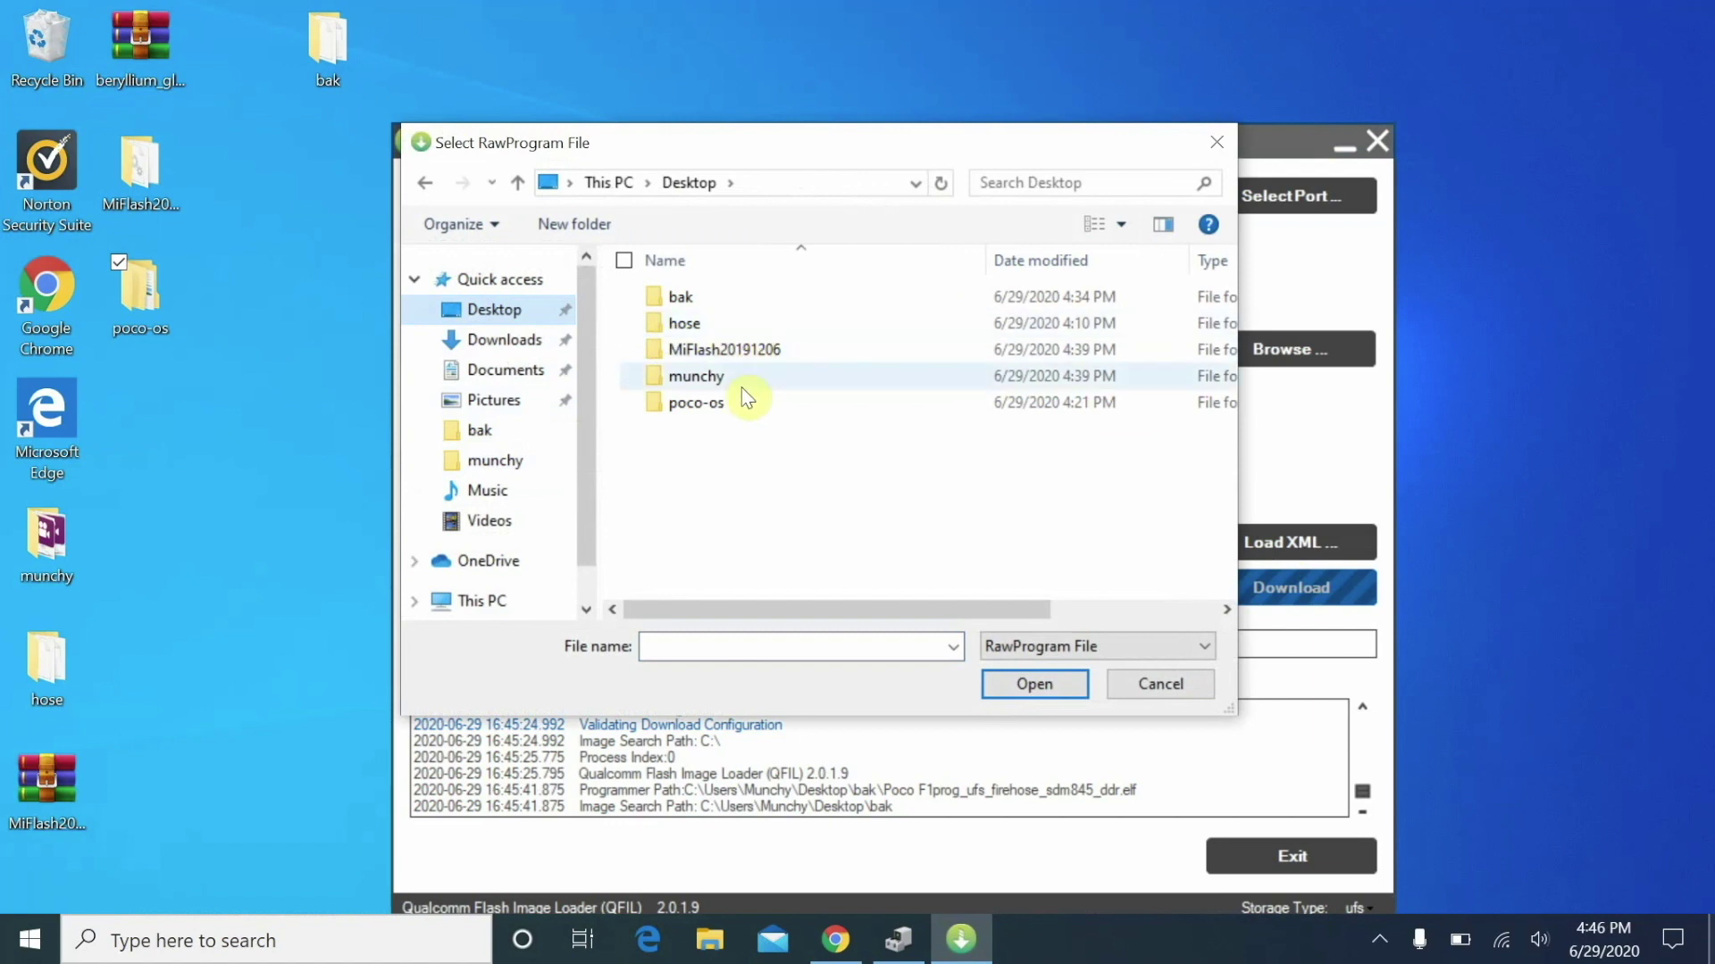
double_click(766, 402)
double_click(722, 294)
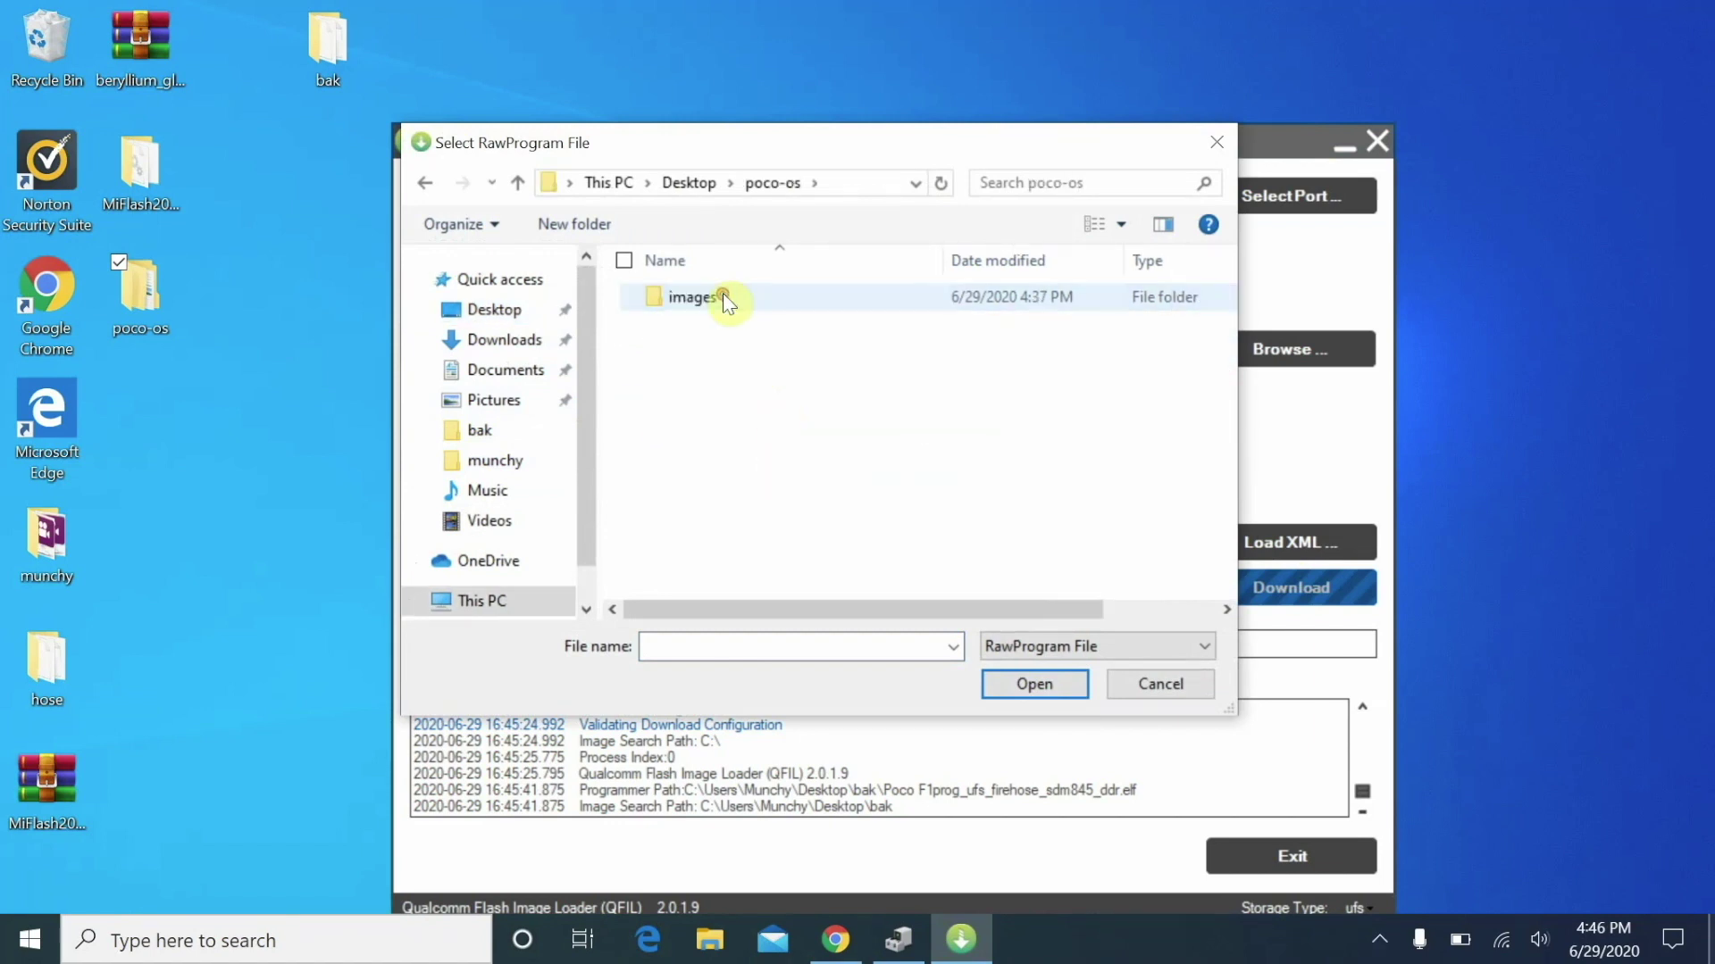
double_click(754, 300)
double_click(754, 302)
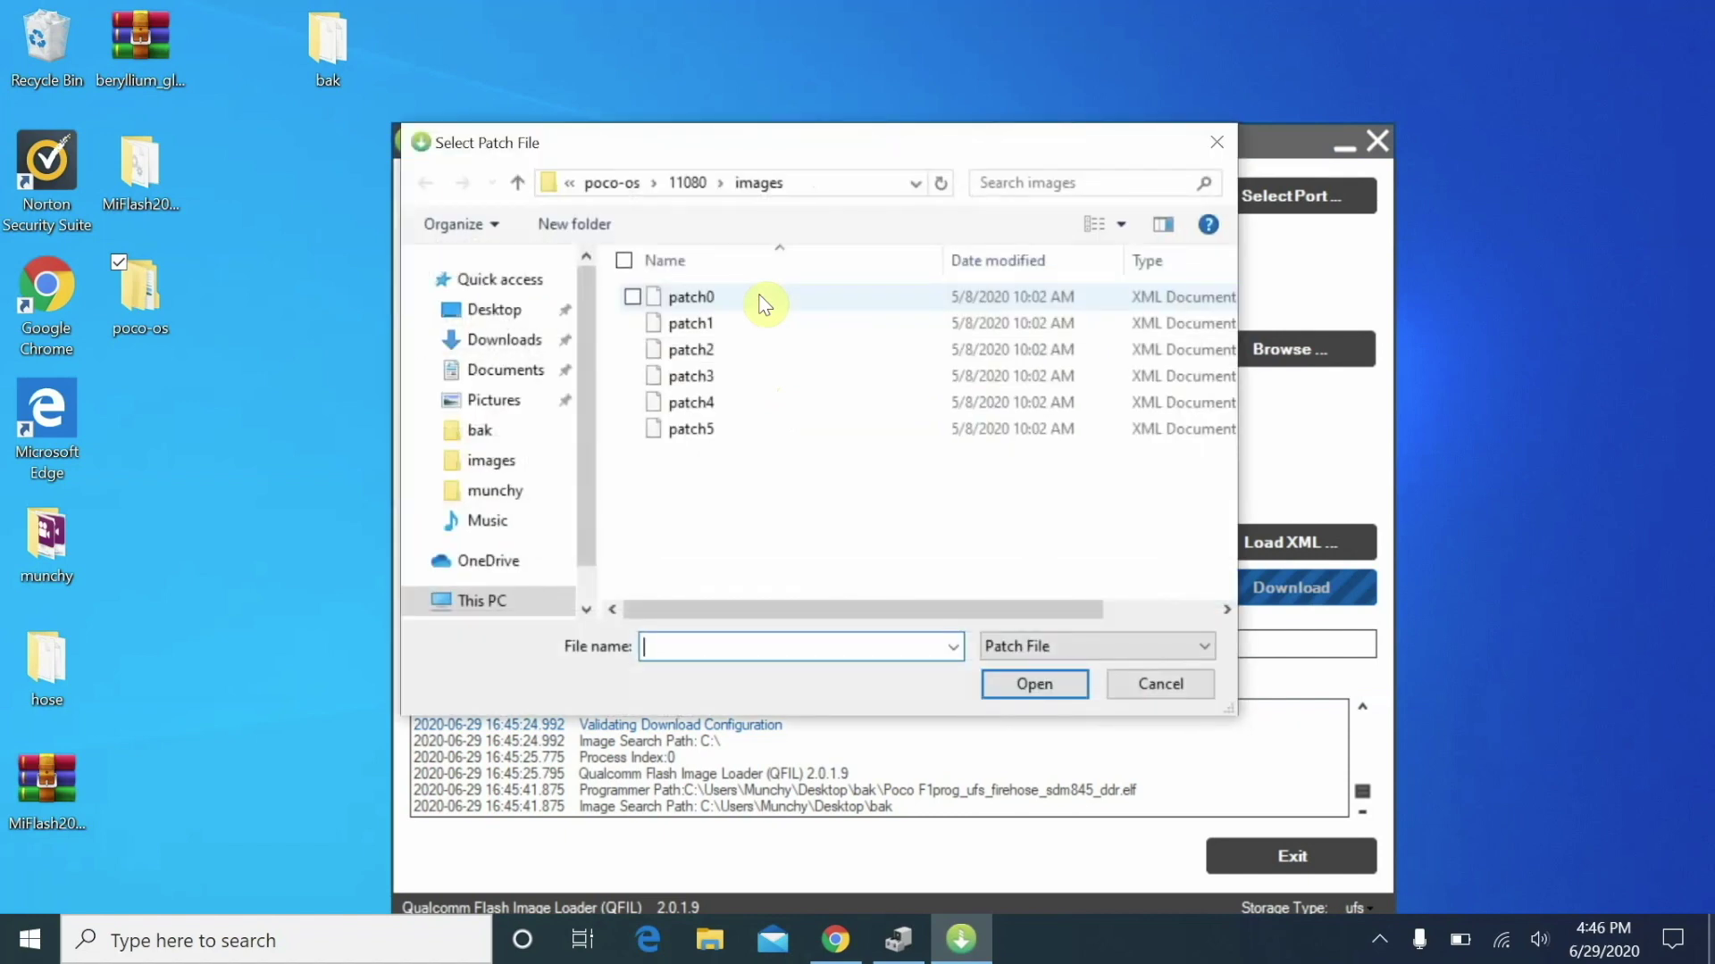
double_click(765, 302)
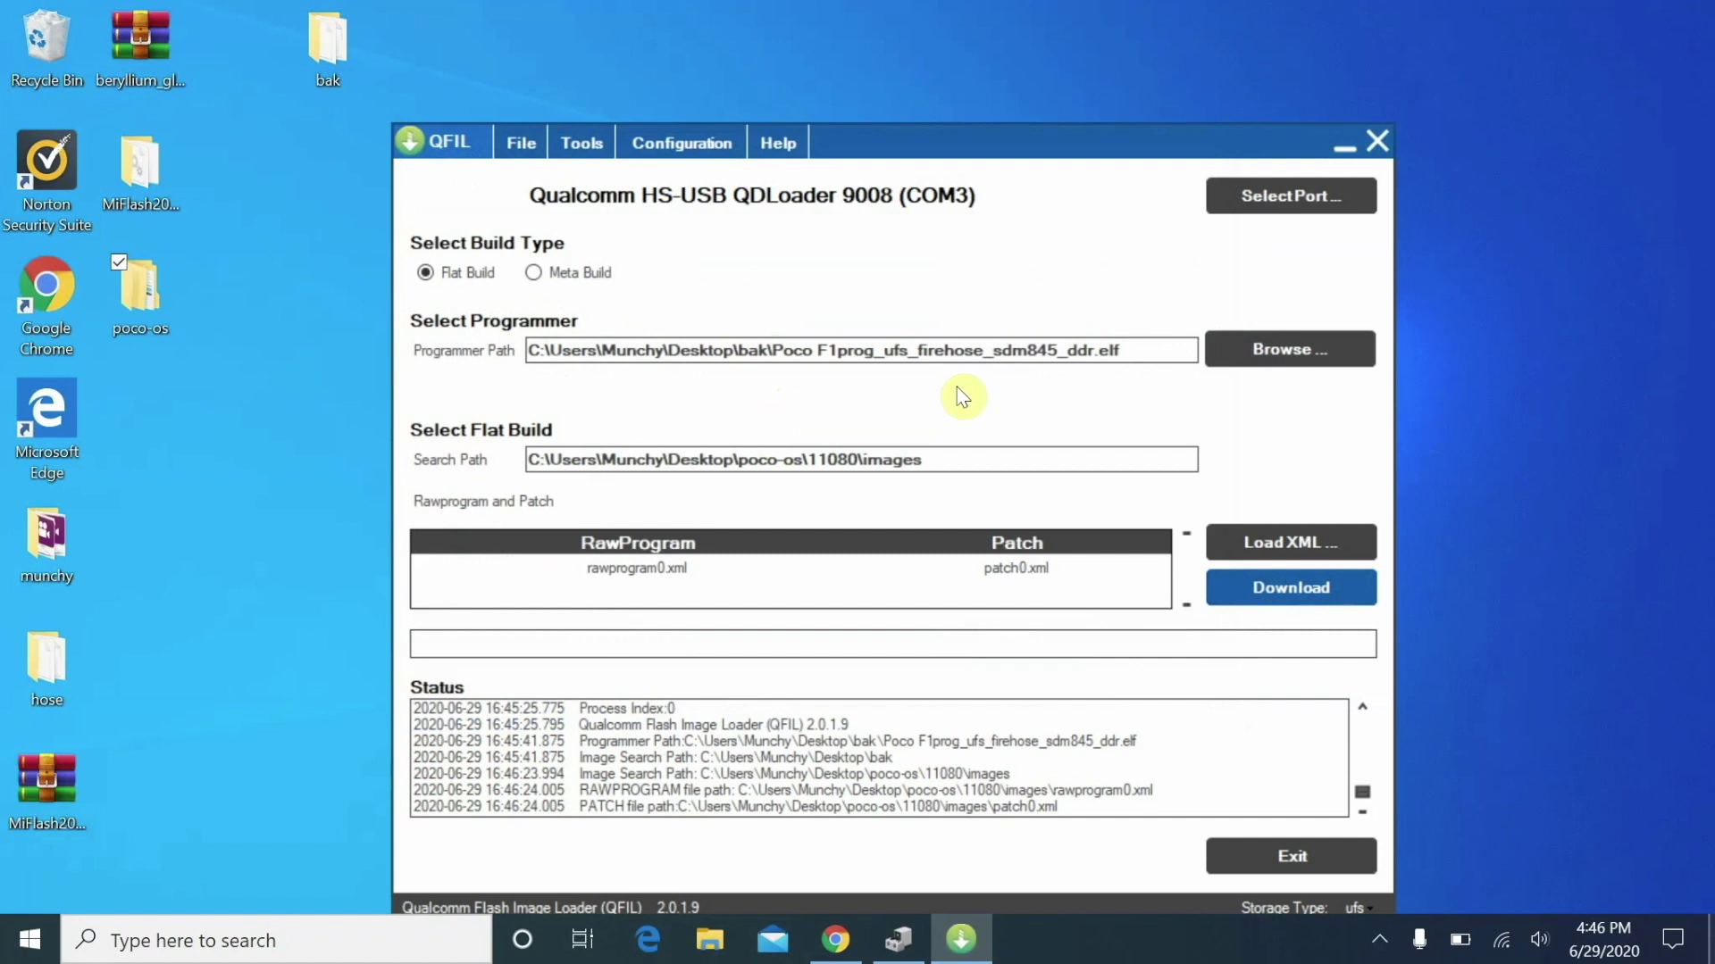
click(1259, 588)
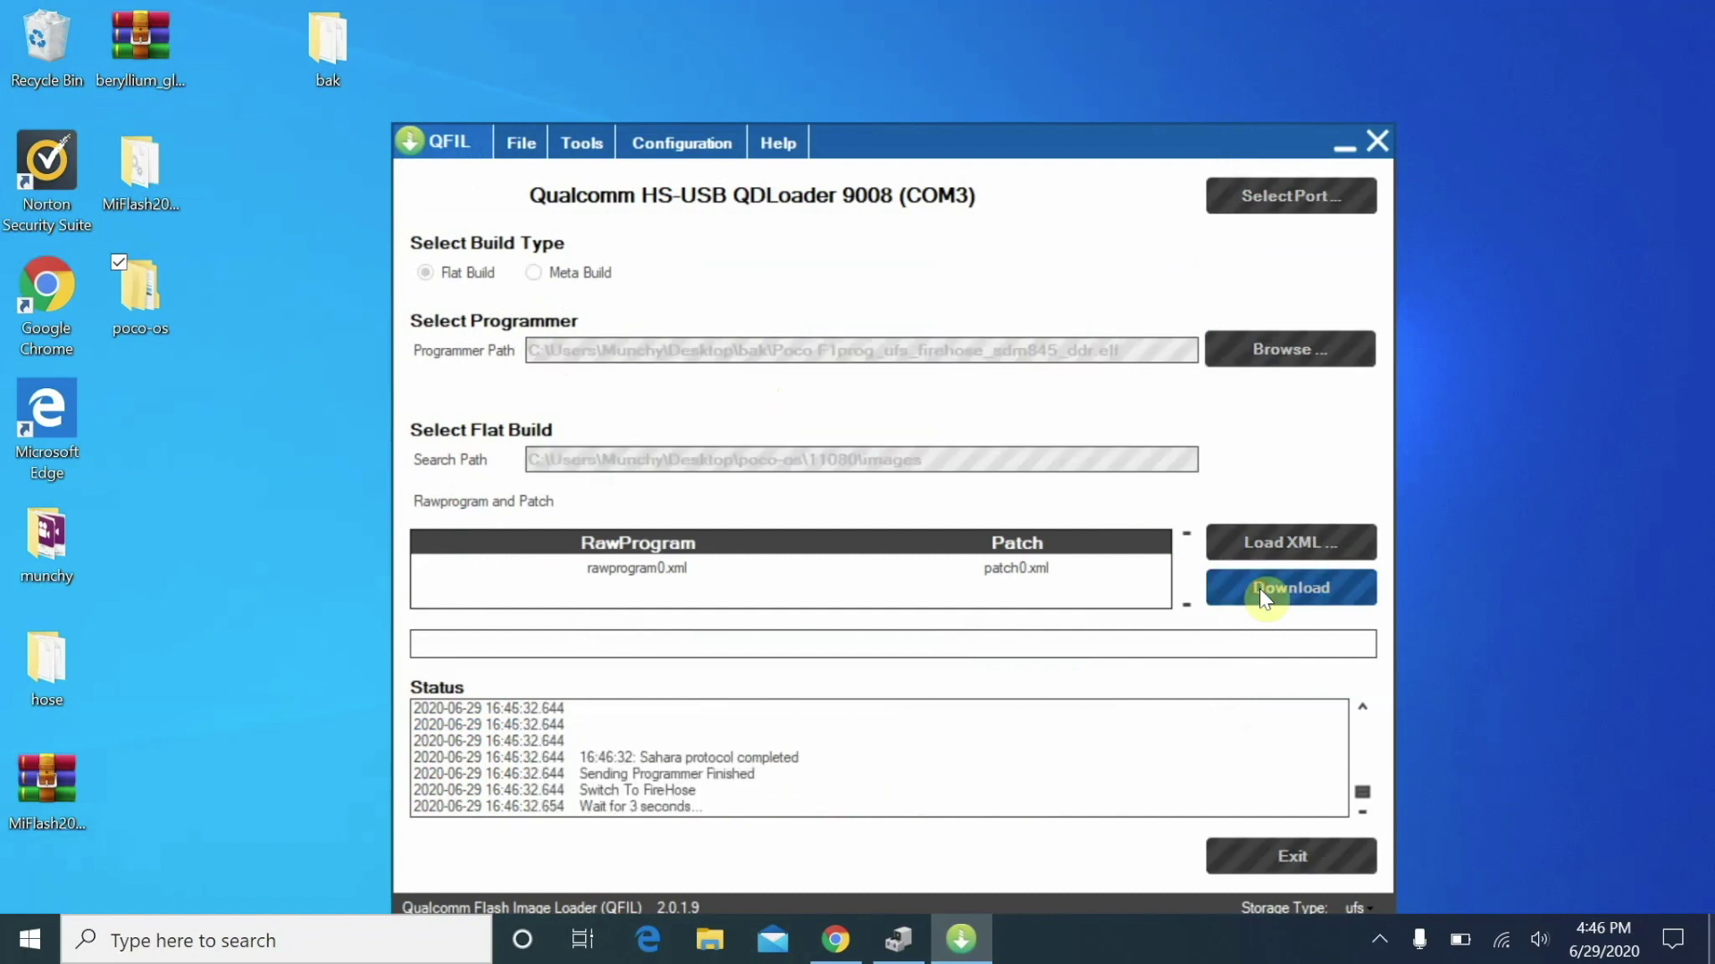